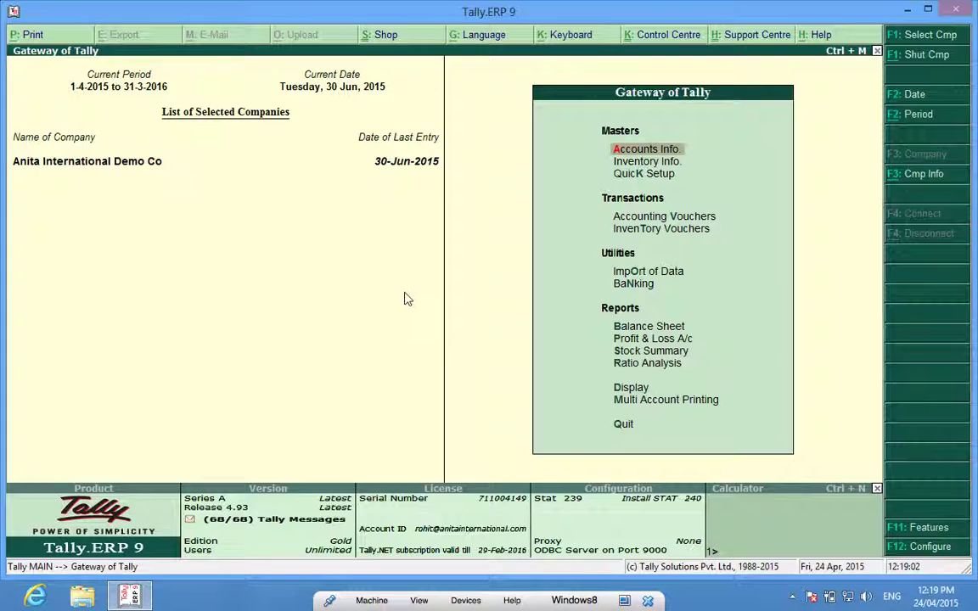
Open the Sales voucher type for alteration through Voucher Types > Alter.
{"action": "left_click", "coordinate": [645, 149]}
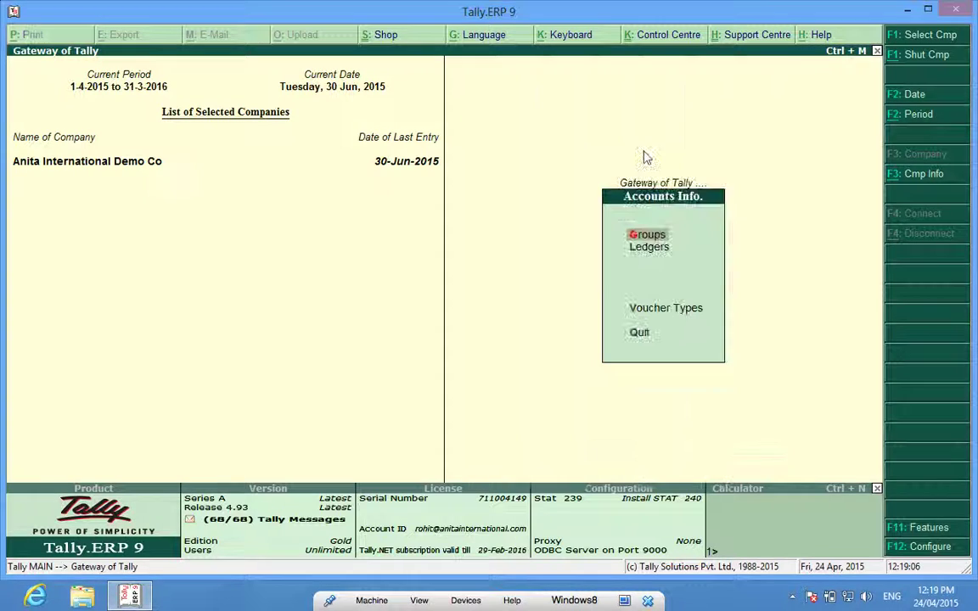
{"action": "left_click", "coordinate": [661, 314]}
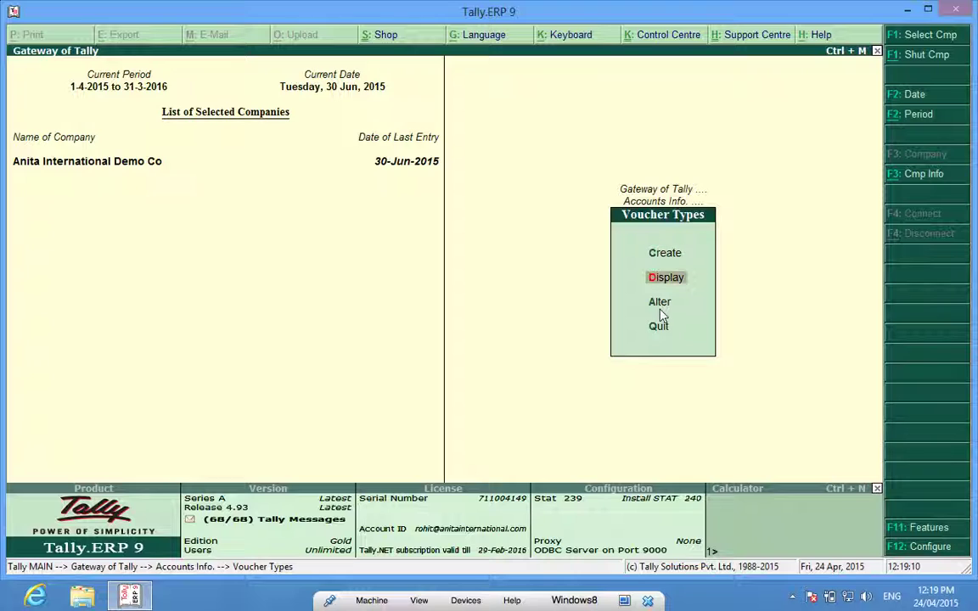
{"action": "left_click", "coordinate": [661, 315]}
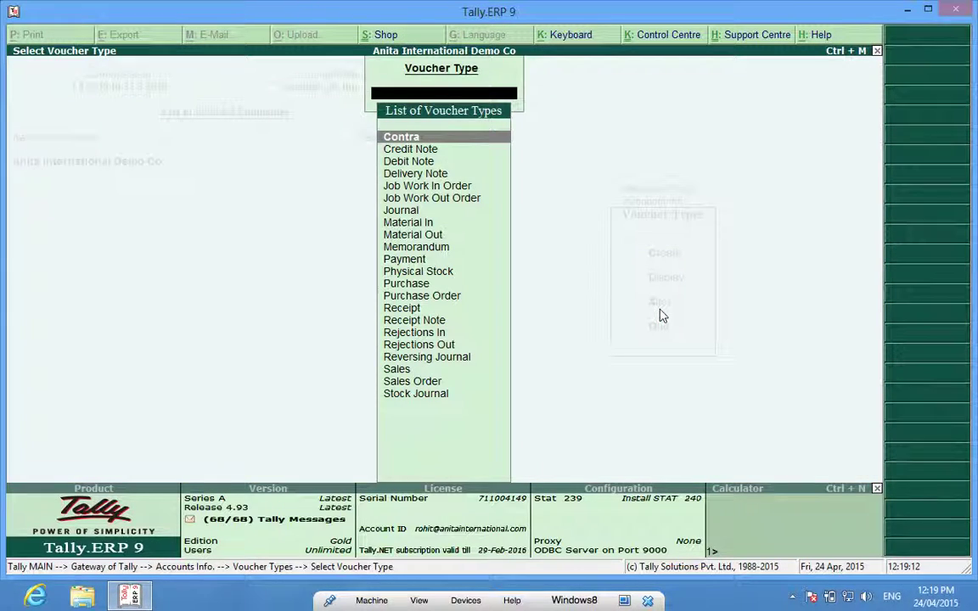
{"action": "type", "text": "Sal"}
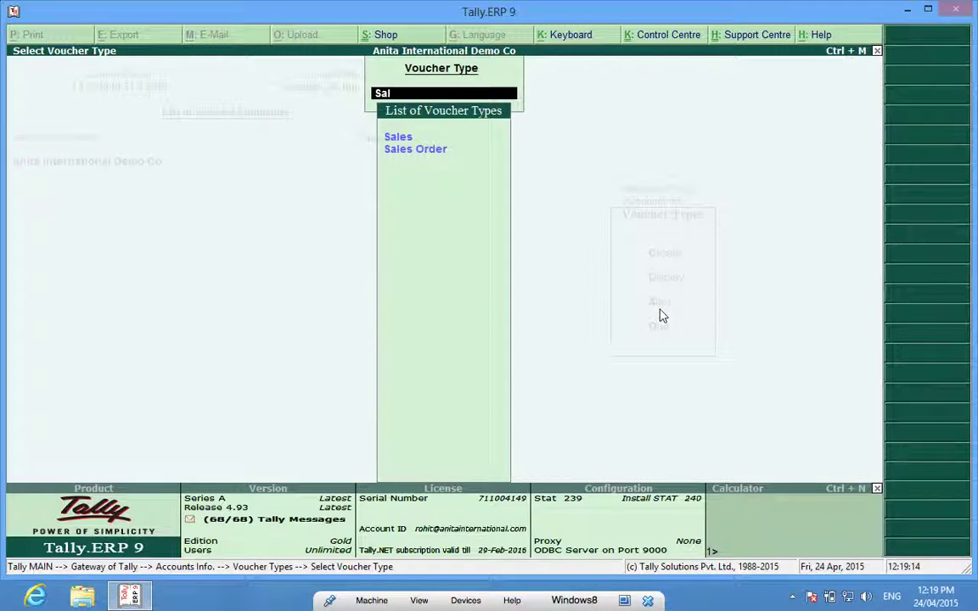
{"action": "key", "text": "Return"}
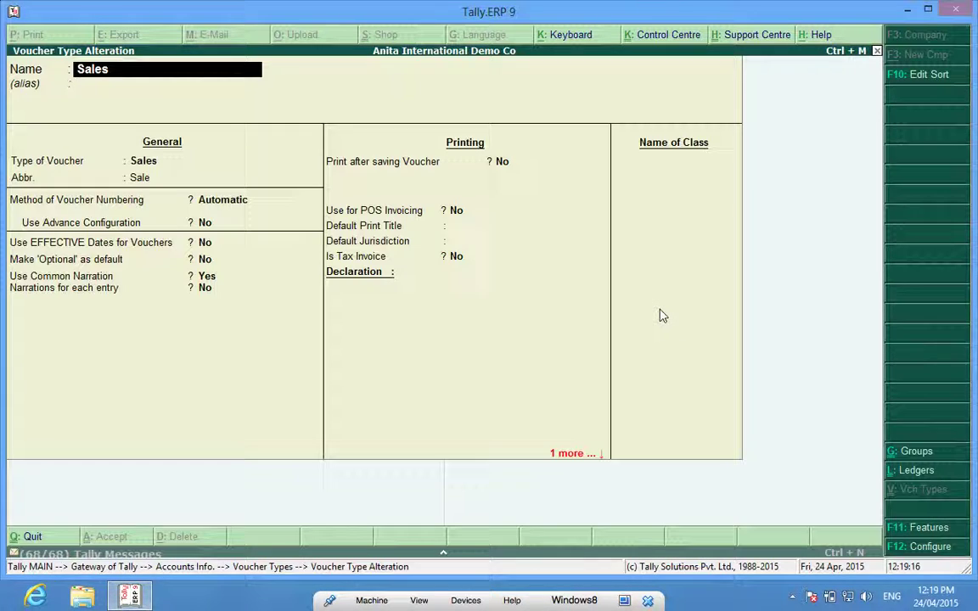
Enter 'Vat Sales Local' as a new class name under Name of Class.
{"action": "left_click", "coordinate": [642, 168]}
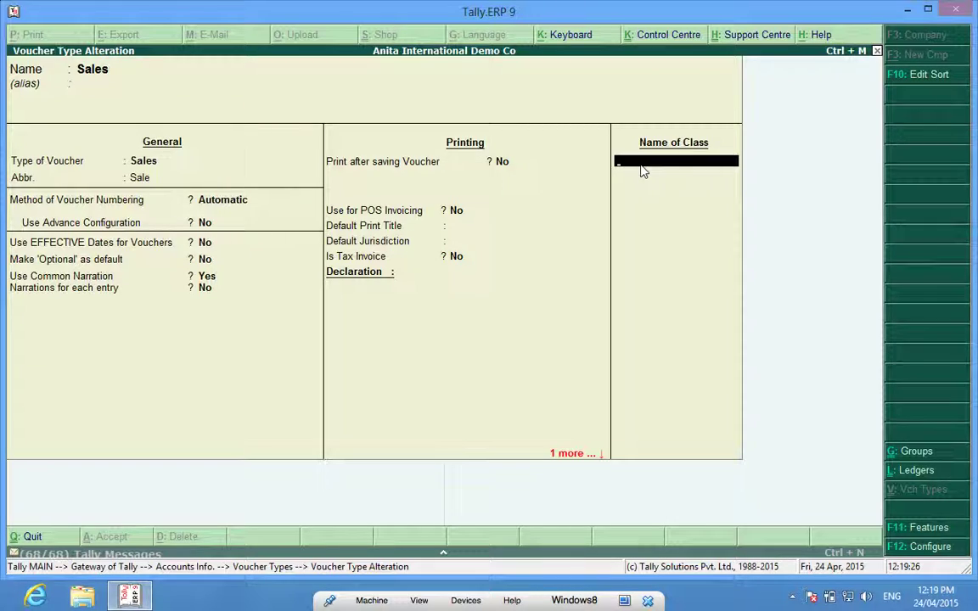
{"action": "type", "text": "Vat Sales"}
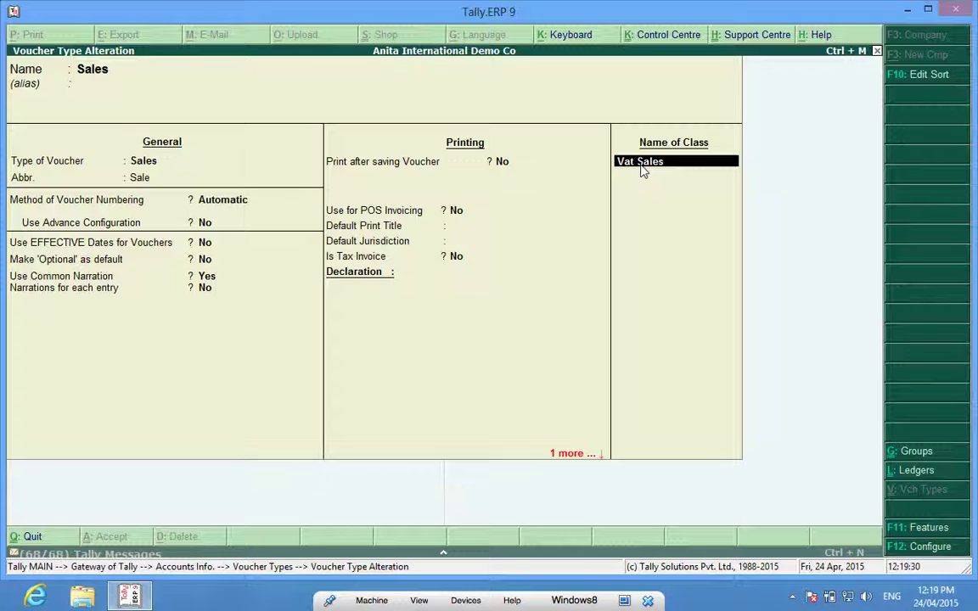
{"action": "type", "text": " Local"}
Exclude Bank Accounts, Bank OD A/c and Branch / Divisions from the Vat Sales Local class.
{"action": "key", "text": "Return"}
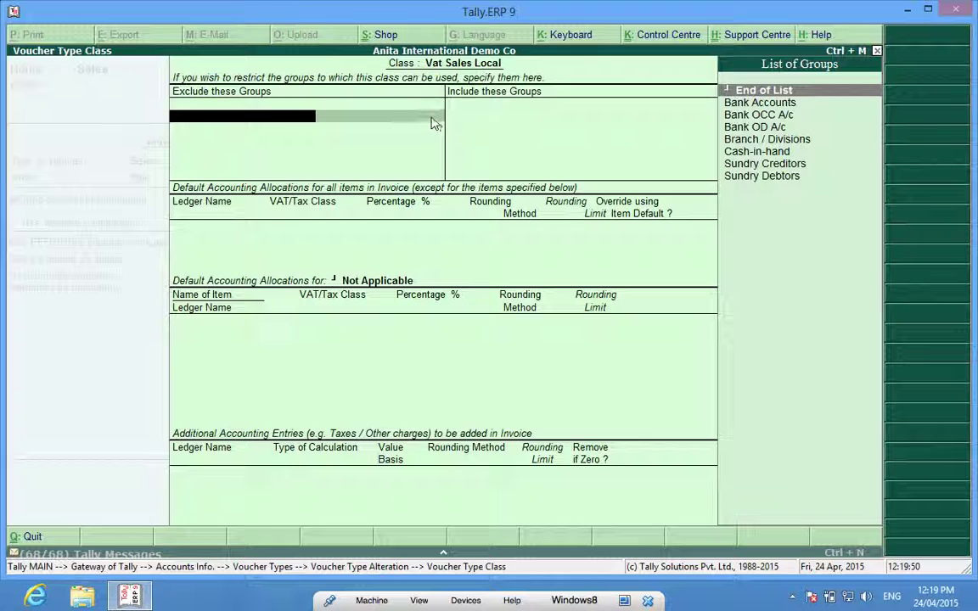
{"action": "key", "text": "Down"}
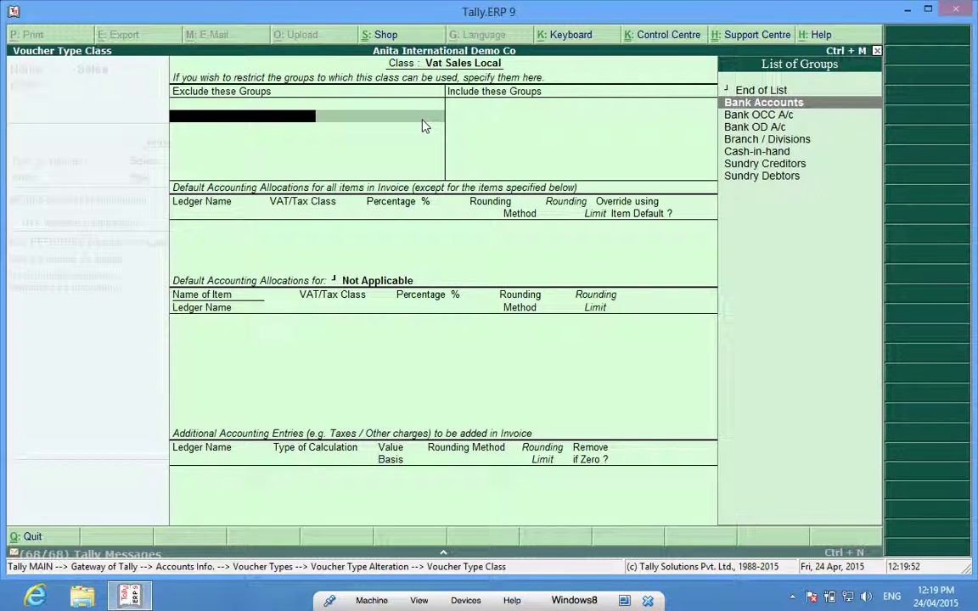
{"action": "key", "text": "Return"}
{"action": "key", "text": "Down"}
{"action": "key", "text": "Down"}
{"action": "key", "text": "Return"}
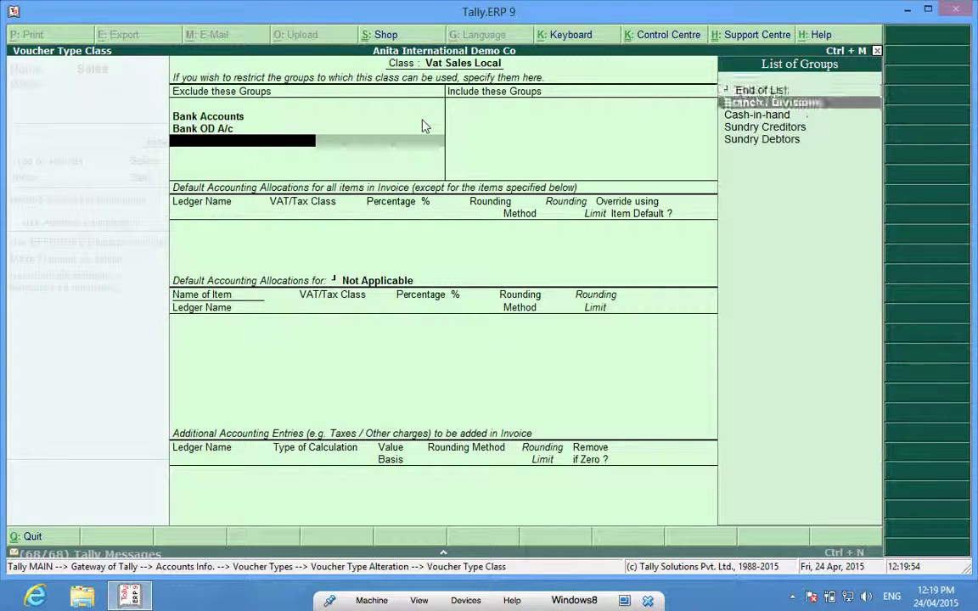
{"action": "key", "text": "Return"}
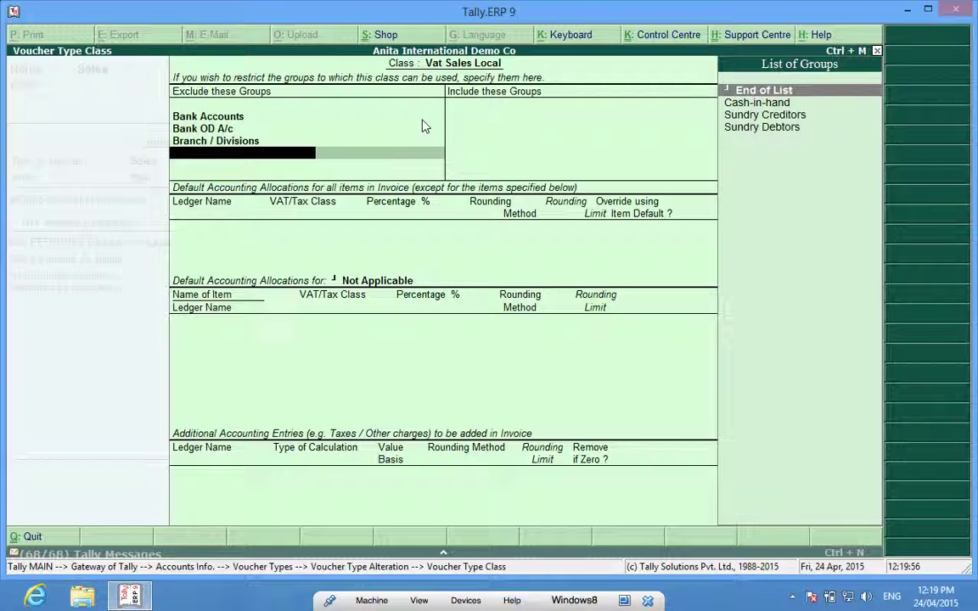
Include Cash-in-Hand, Sundry Creditors and Sundry Debtors in the class.
{"action": "key", "text": "Return"}
{"action": "key", "text": "Down"}
{"action": "key", "text": "Down"}
{"action": "key", "text": "Down"}
{"action": "key", "text": "Down"}
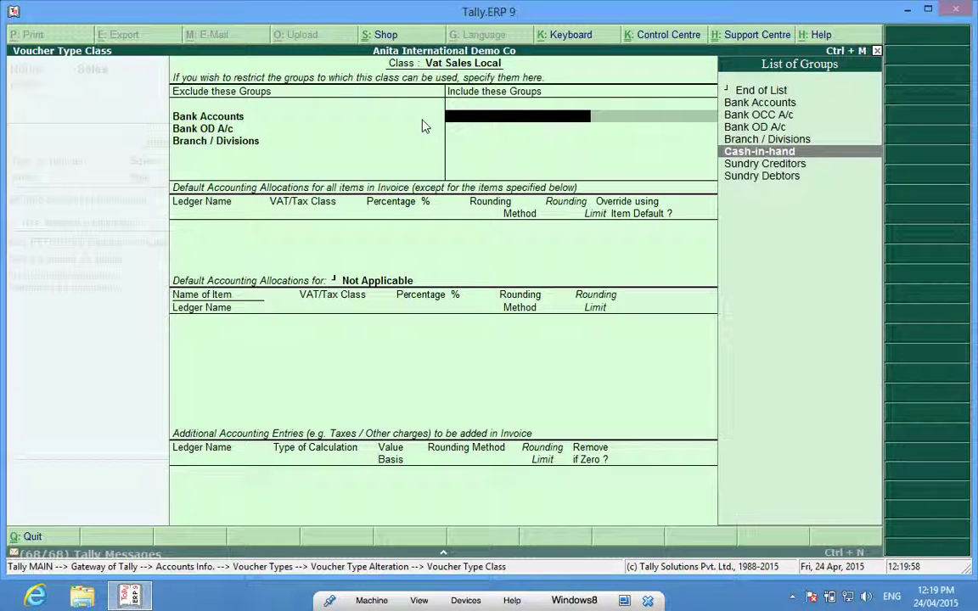
{"action": "key", "text": "Return"}
{"action": "key", "text": "Down"}
{"action": "key", "text": "Down"}
{"action": "key", "text": "Down"}
{"action": "key", "text": "Down"}
{"action": "key", "text": "Down"}
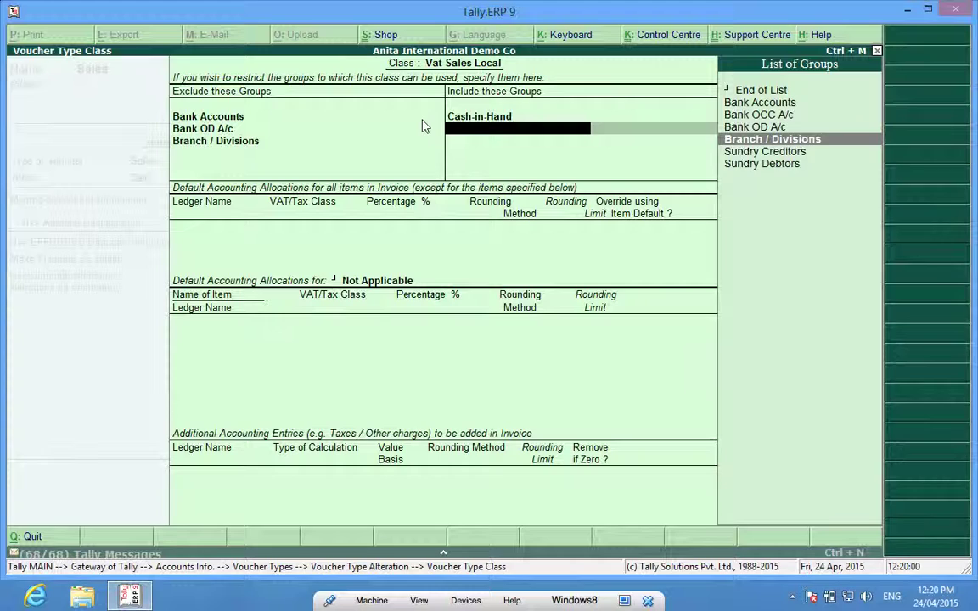
{"action": "key", "text": "Return"}
{"action": "key", "text": "Down"}
{"action": "key", "text": "Down"}
{"action": "key", "text": "Down"}
{"action": "key", "text": "Down"}
{"action": "key", "text": "Down"}
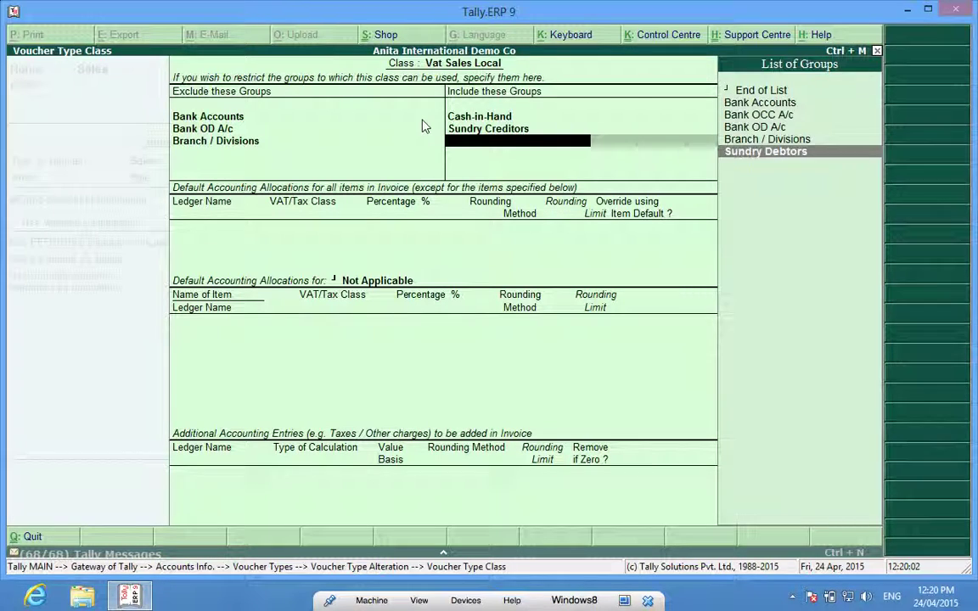
{"action": "key", "text": "Return"}
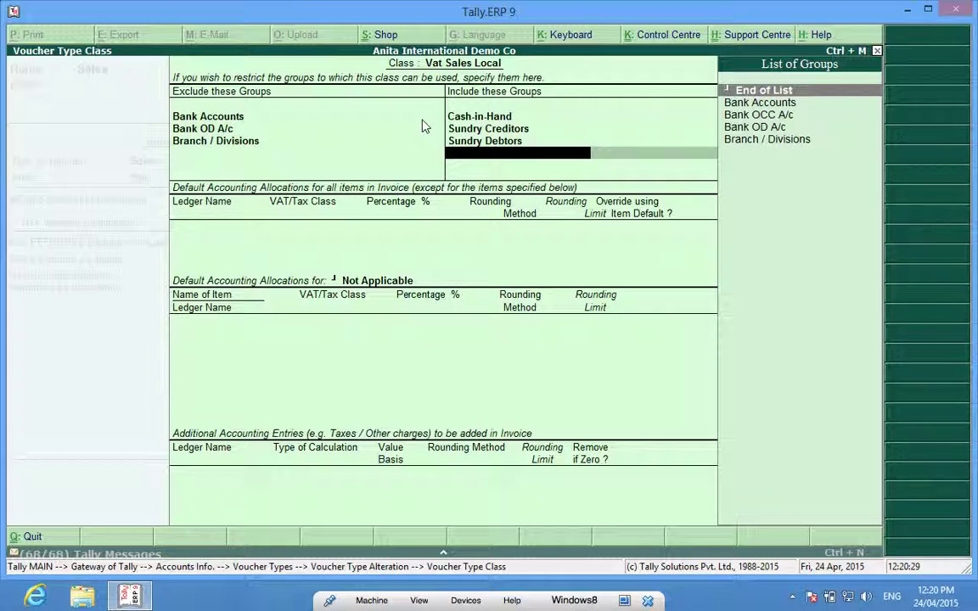
Allocate 100% to Sales 13.5% A/c at Sales @ 13.5%, with Override using Item Default set to No.
{"action": "key", "text": "Return"}
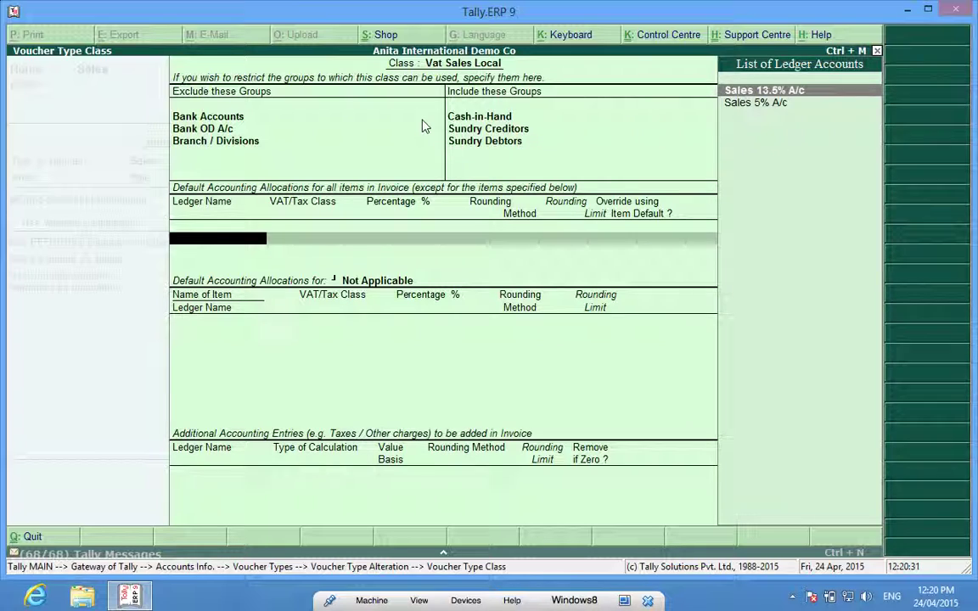
{"action": "key", "text": "Return"}
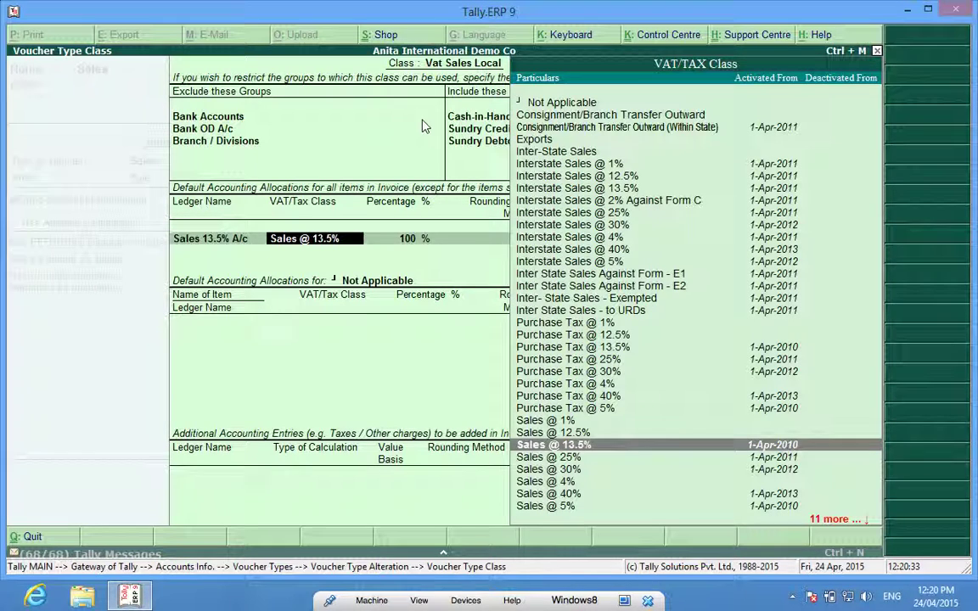
{"action": "key", "text": "Return"}
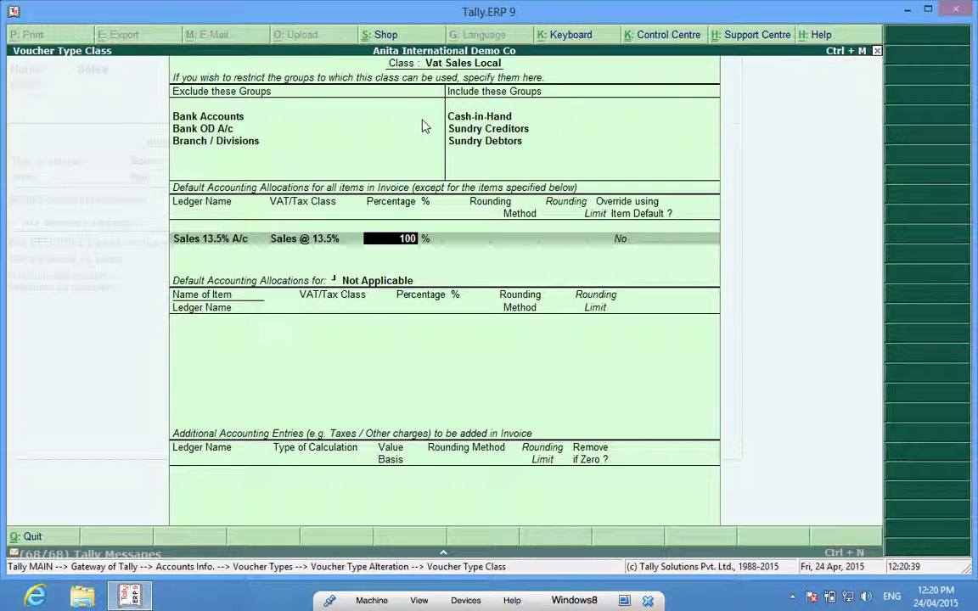
{"action": "key", "text": "Return"}
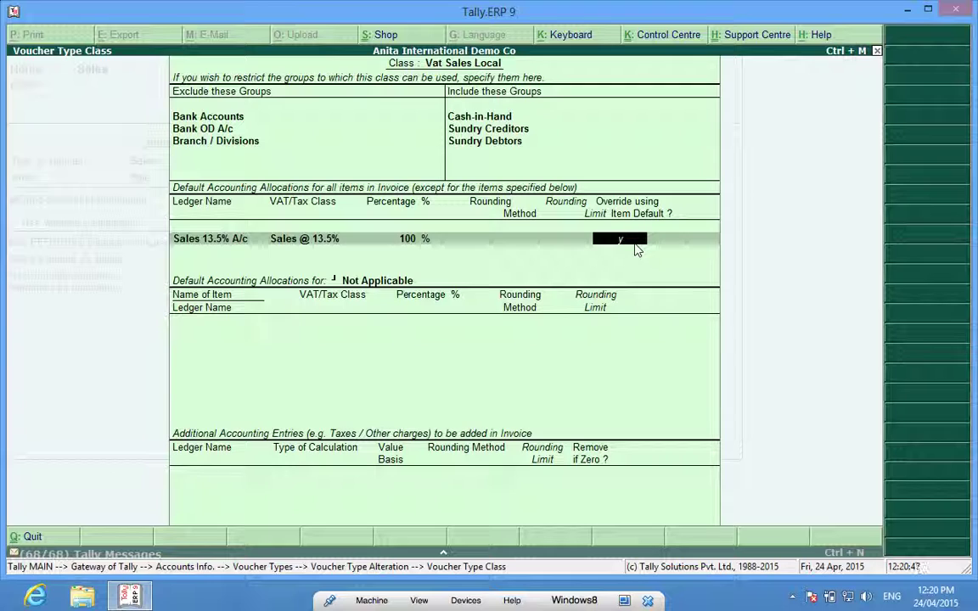
{"action": "key", "text": "y"}
{"action": "key", "text": "BackSpace"}
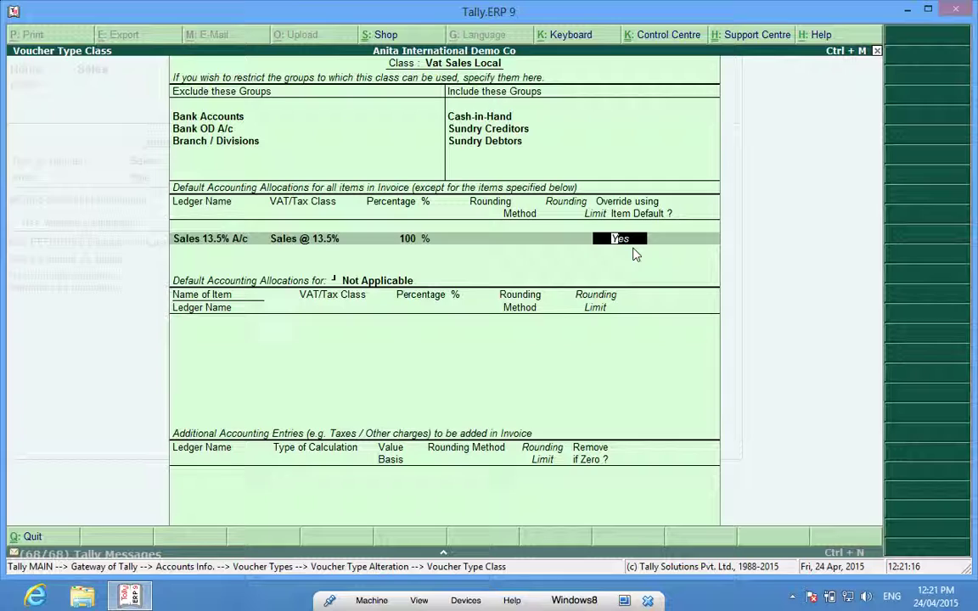
{"action": "type", "text": "no"}
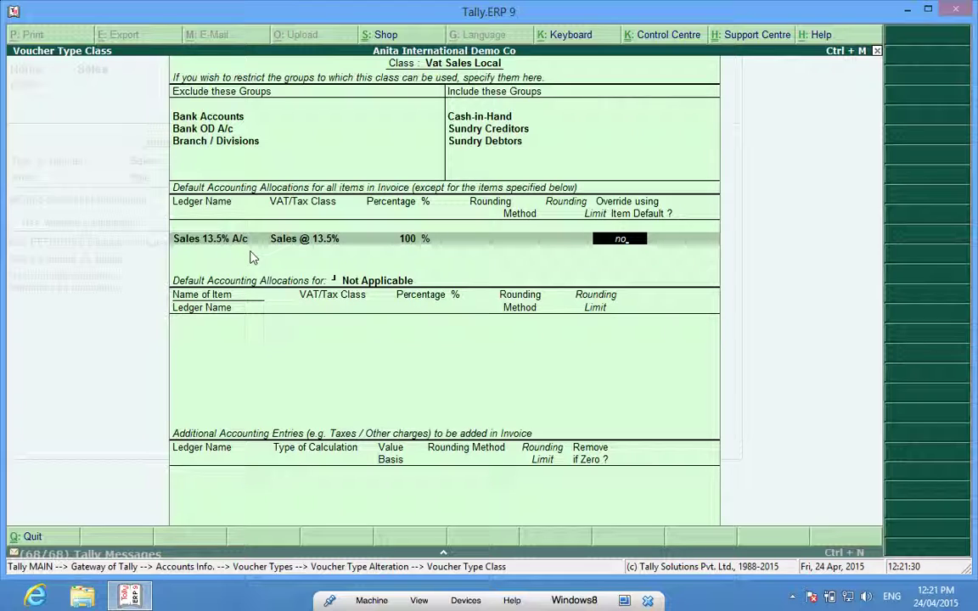
Settle the item-default override and leave item allocation Not Applicable.
{"action": "key", "text": "Return"}
{"action": "key", "text": "Return"}
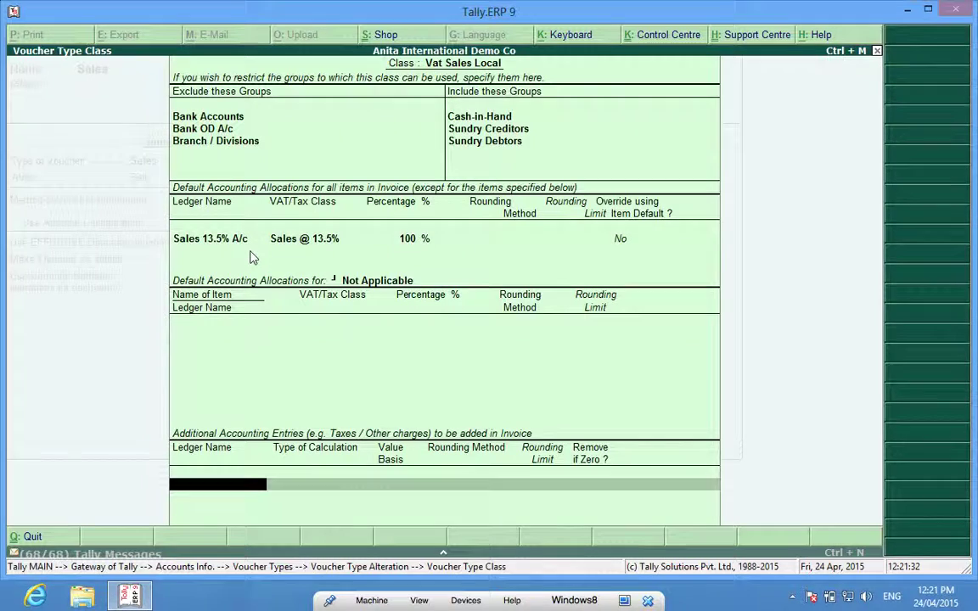
{"action": "key", "text": "BackSpace"}
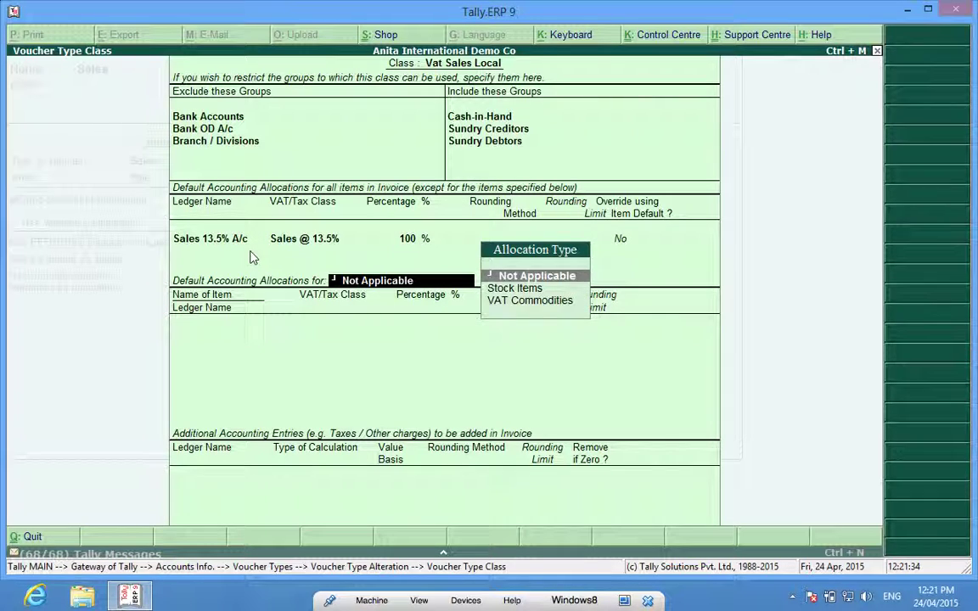
{"action": "key", "text": "BackSpace"}
{"action": "type", "text": "y"}
{"action": "key", "text": "Return"}
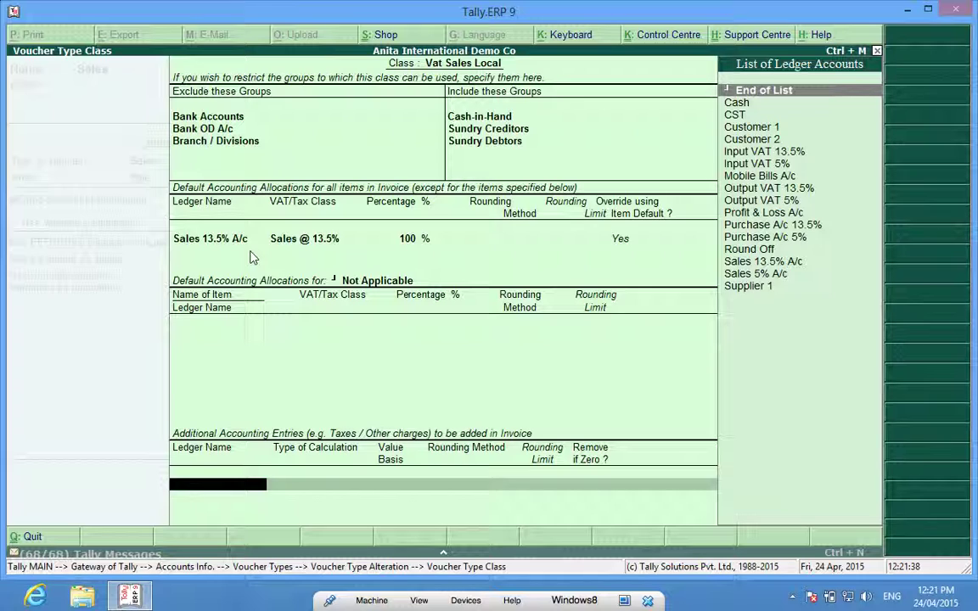
Add Output VAT 5% as an additional entry calculated On VAT Rate at 5%.
{"action": "type", "text": "o"}
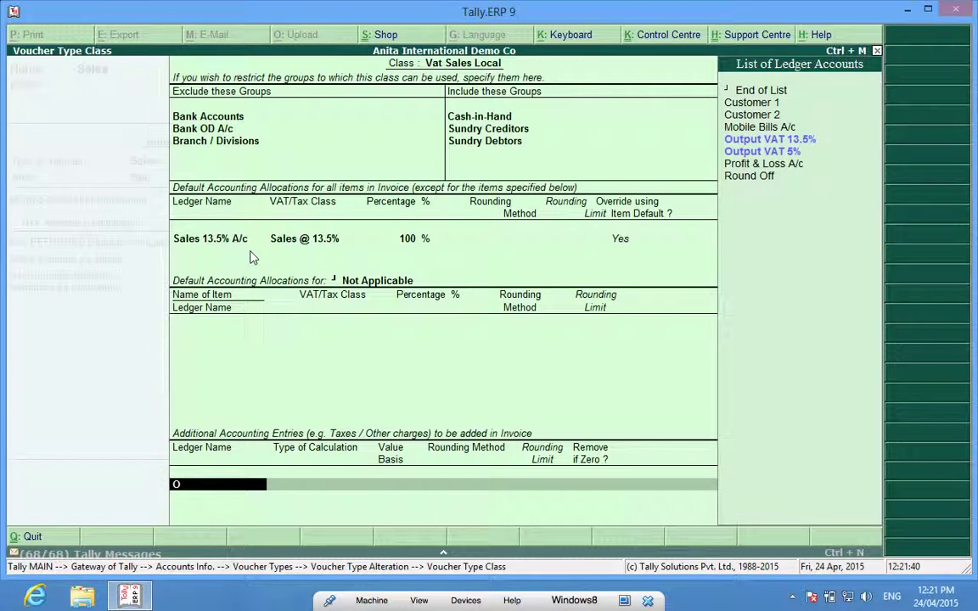
{"action": "type", "text": "u"}
{"action": "key", "text": "Down"}
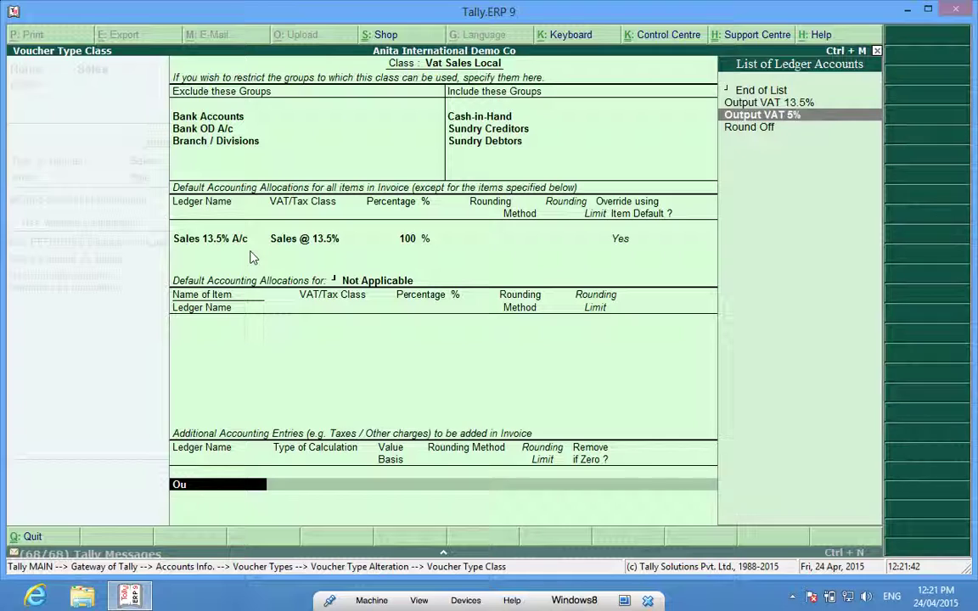
{"action": "key", "text": "Return"}
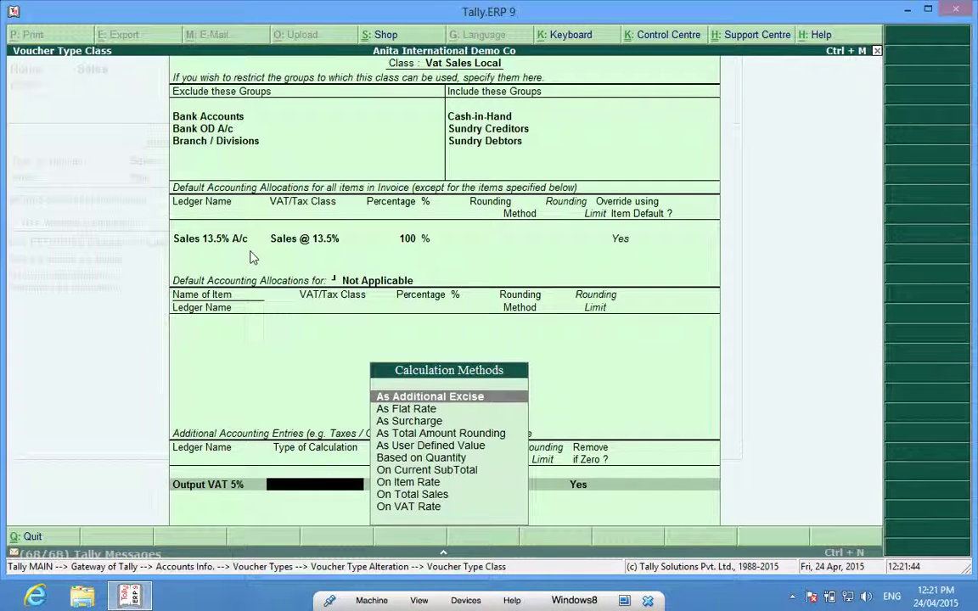
{"action": "key", "text": "Down"}
{"action": "key", "text": "Down"}
{"action": "key", "text": "Down"}
{"action": "key", "text": "Down"}
{"action": "key", "text": "Down"}
{"action": "key", "text": "Down"}
{"action": "key", "text": "Down"}
{"action": "key", "text": "Down"}
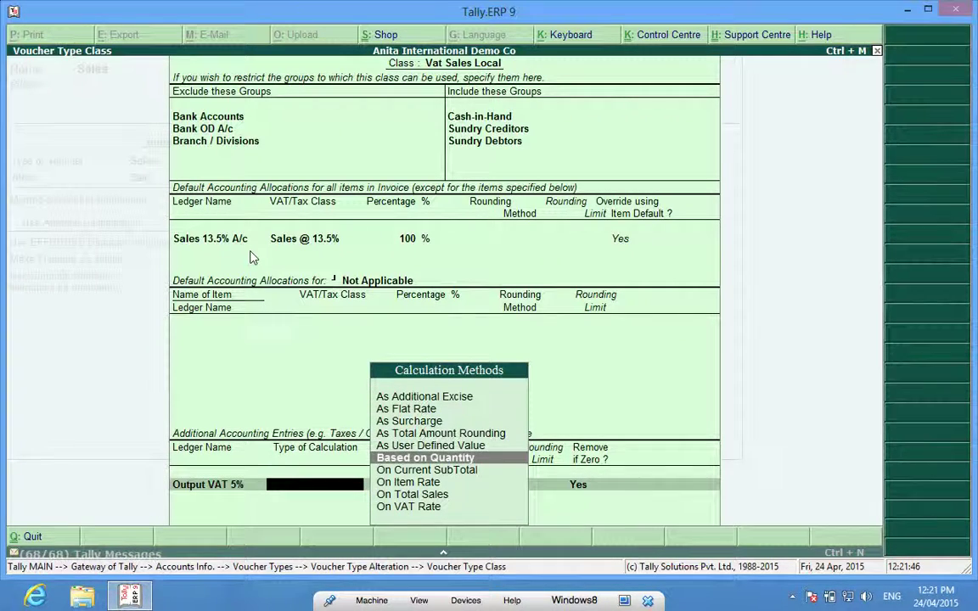
{"action": "key", "text": "Down"}
{"action": "key", "text": "Return"}
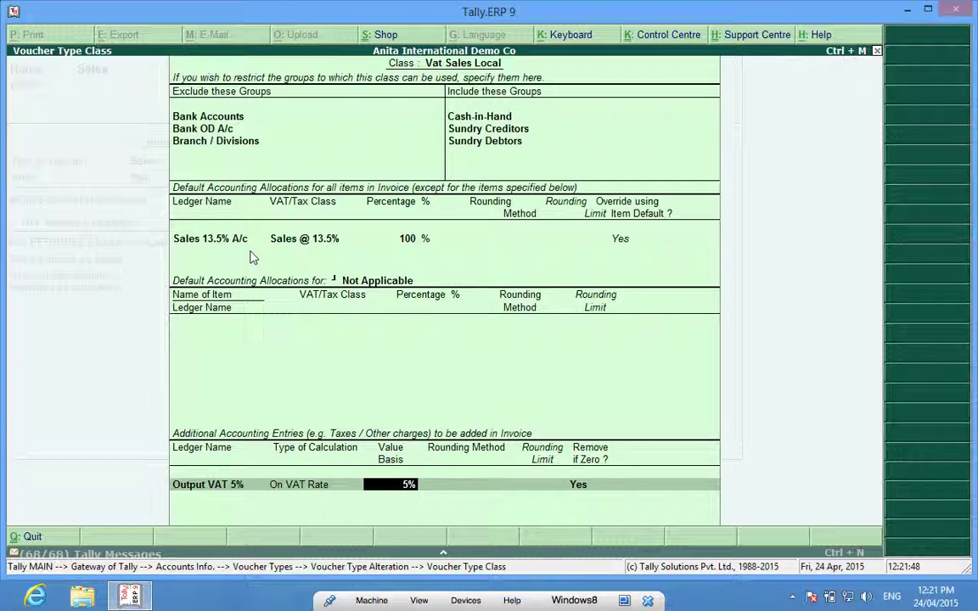
{"action": "key", "text": "Return"}
{"action": "key", "text": "Return"}
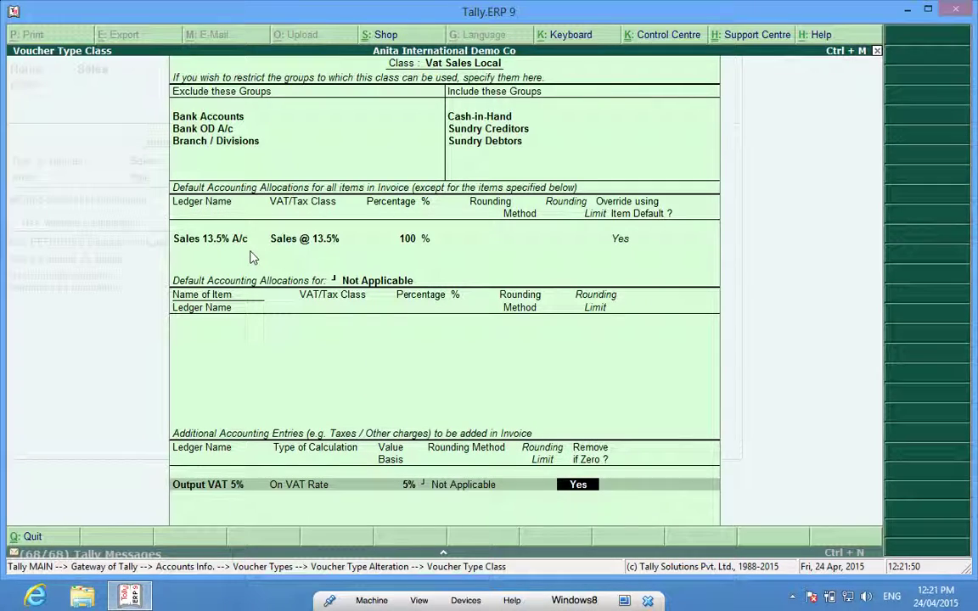
{"action": "key", "text": "Return"}
Add Output VAT 13.5% as a second additional entry calculated On VAT Rate.
{"action": "key", "text": "Down"}
{"action": "key", "text": "Down"}
{"action": "key", "text": "Down"}
{"action": "key", "text": "Down"}
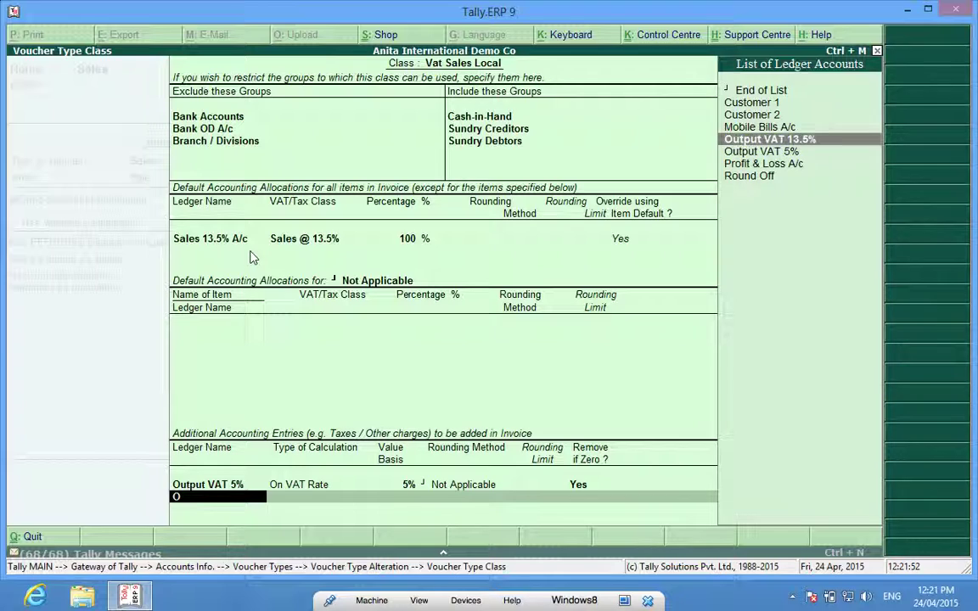
{"action": "key", "text": "Return"}
{"action": "key", "text": "Down"}
{"action": "key", "text": "Down"}
{"action": "key", "text": "Down"}
{"action": "key", "text": "Down"}
{"action": "key", "text": "Down"}
{"action": "key", "text": "Down"}
{"action": "key", "text": "Down"}
{"action": "key", "text": "Down"}
{"action": "key", "text": "Down"}
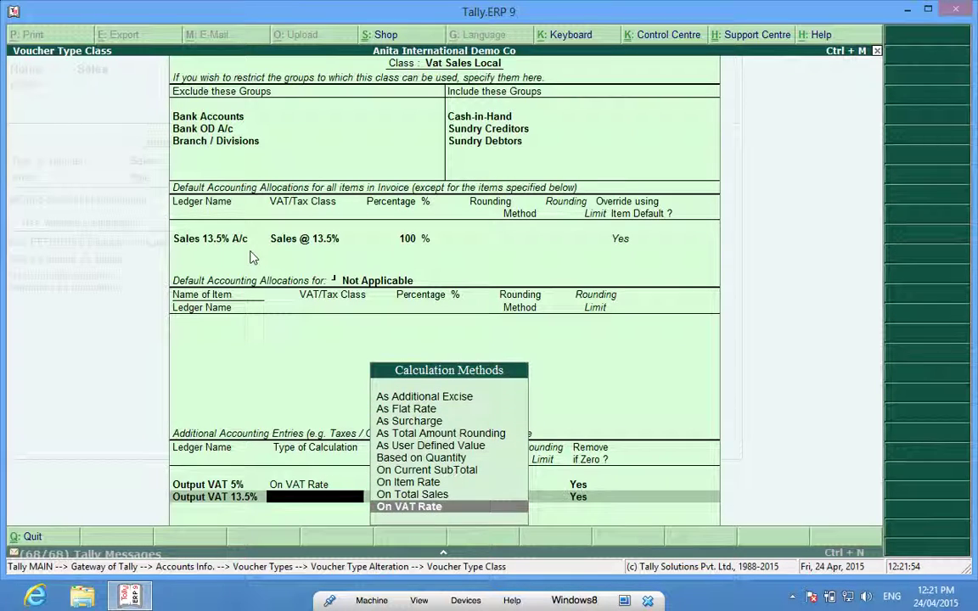
{"action": "key", "text": "Return"}
{"action": "key", "text": "Return"}
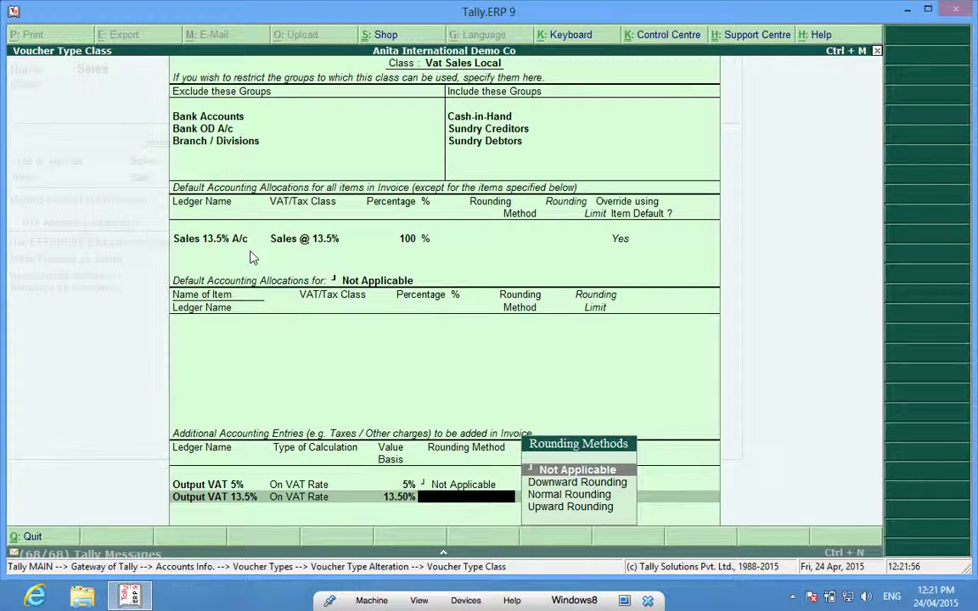
{"action": "key", "text": "Return"}
{"action": "key", "text": "Return"}
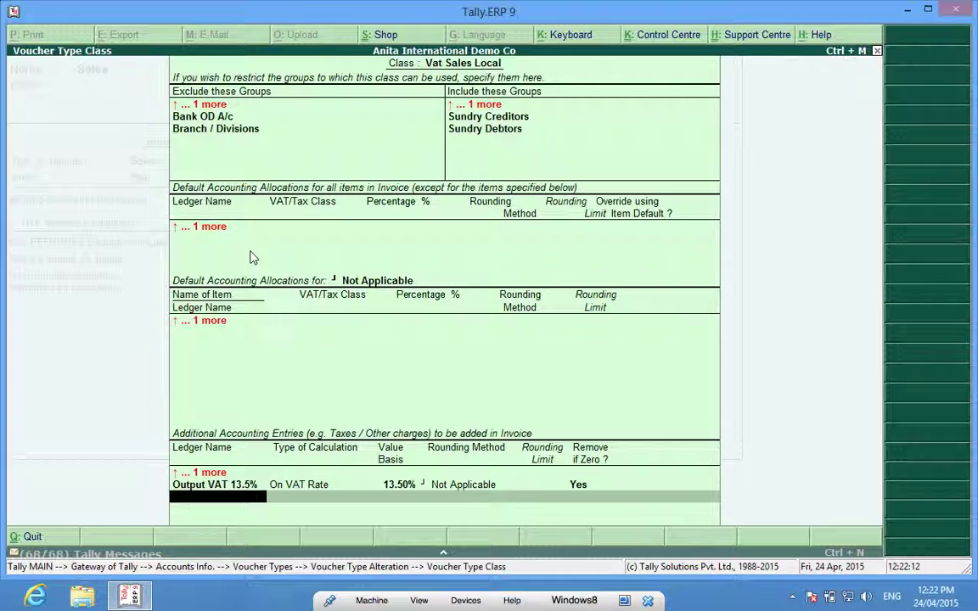
Create a Freight A/c ledger under Direct Expenses and add it As User Defined Value, Remove if Zero Yes.
{"action": "key", "text": "alt+c"}
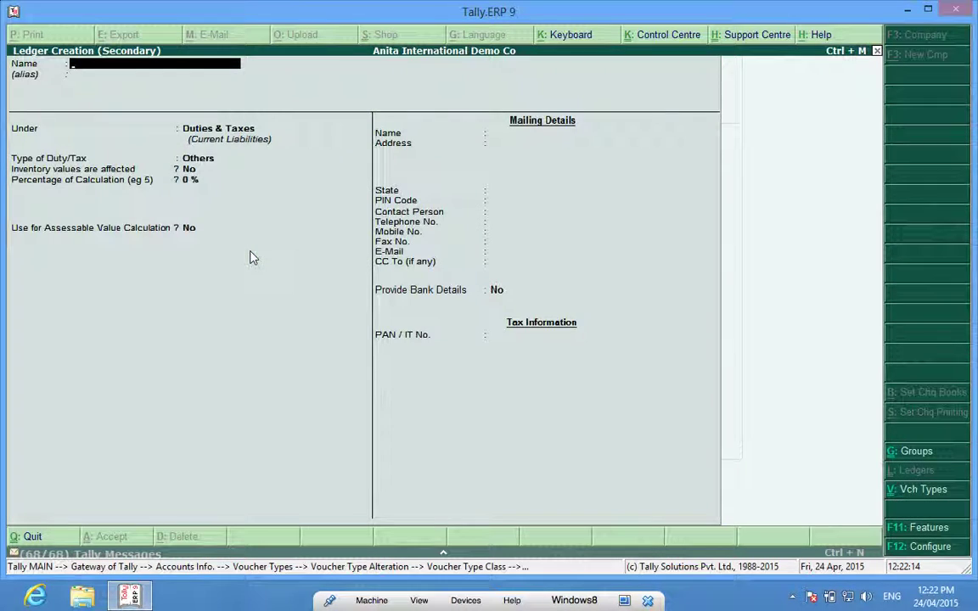
{"action": "type", "text": "Freight a"}
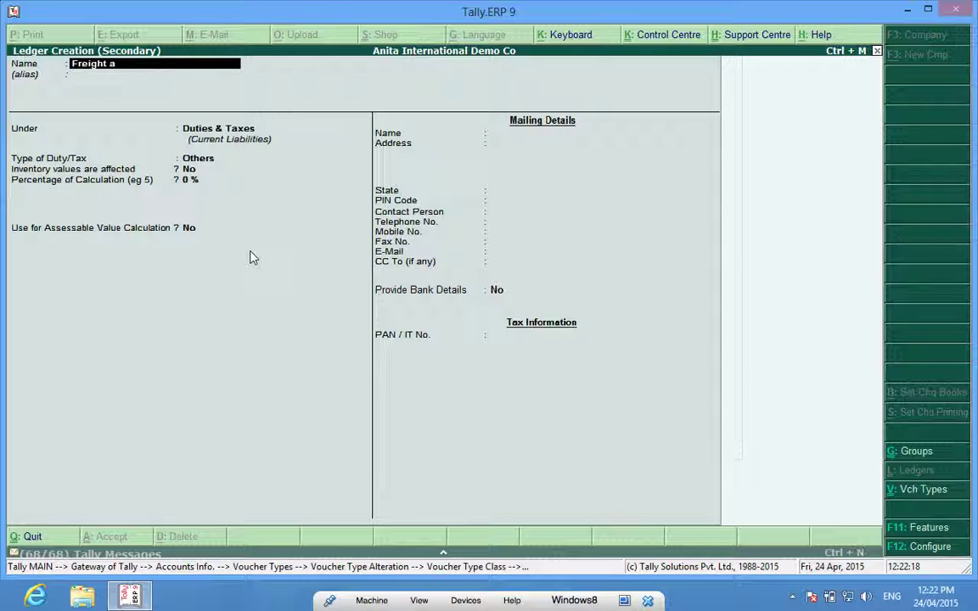
{"action": "type", "text": "/c"}
{"action": "key", "text": "Return"}
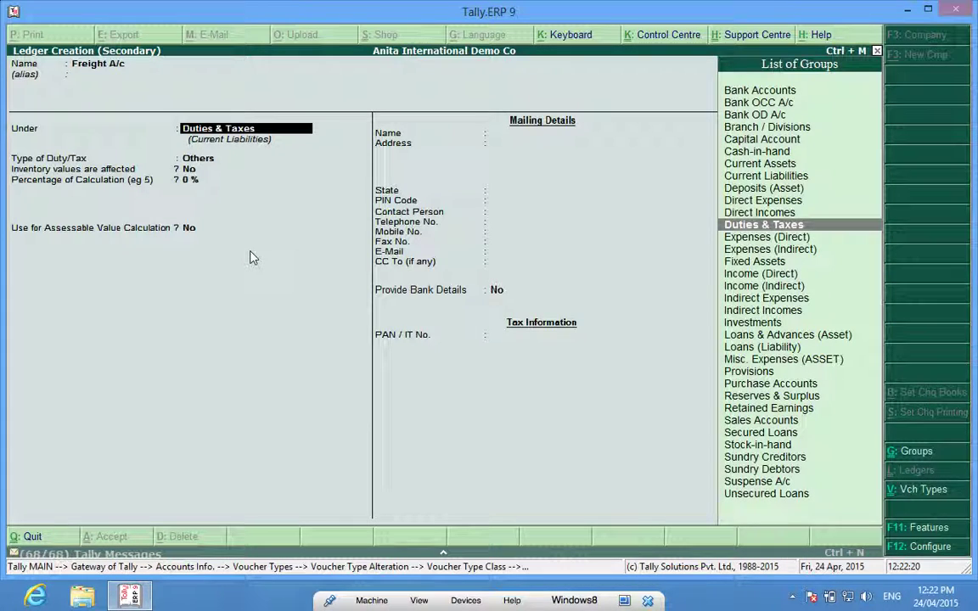
{"action": "type", "text": "Di"}
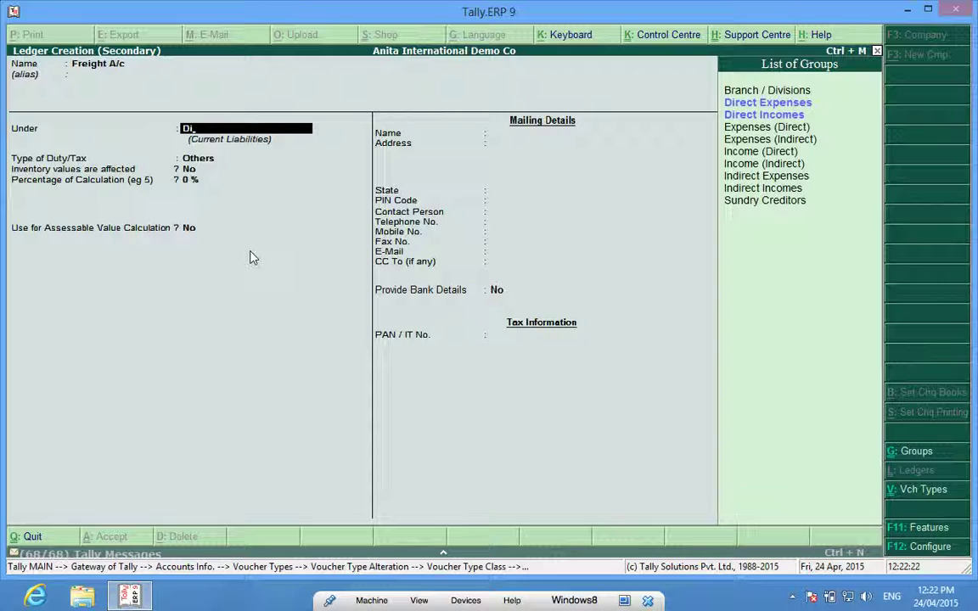
{"action": "key", "text": "Return"}
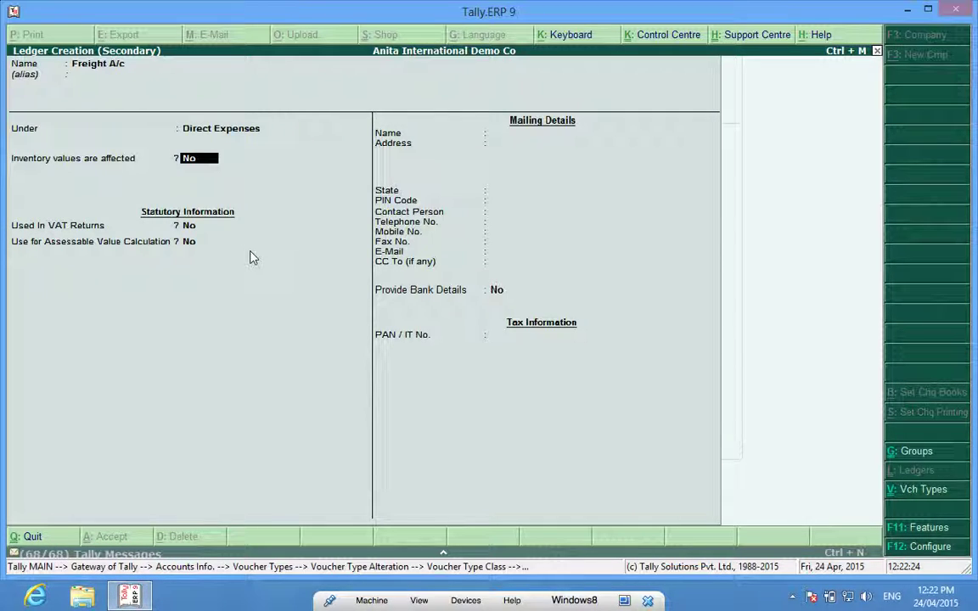
{"action": "key", "text": "ctrl+a"}
{"action": "key", "text": "Down"}
{"action": "key", "text": "Down"}
{"action": "key", "text": "Down"}
{"action": "key", "text": "Down"}
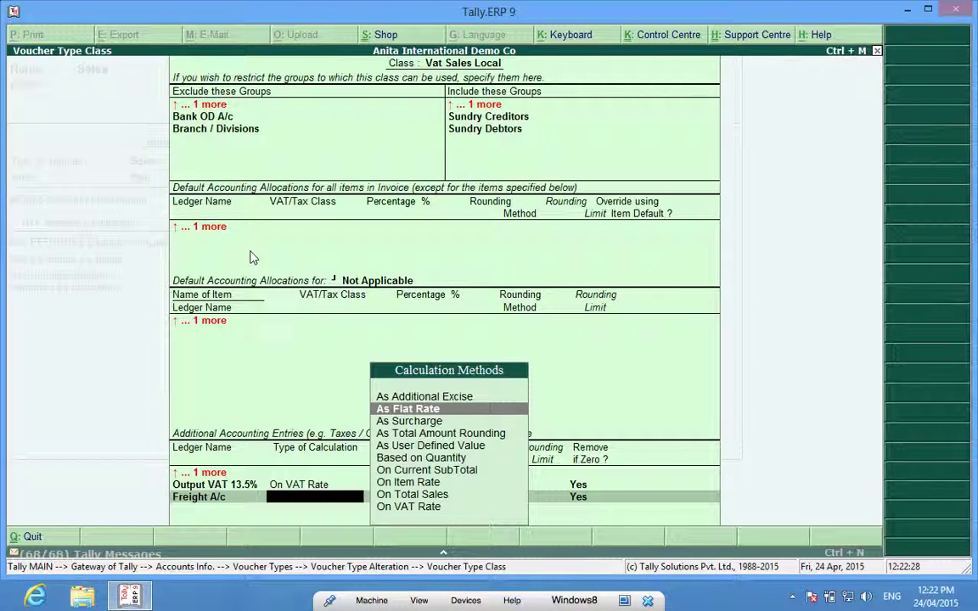
{"action": "key", "text": "Return"}
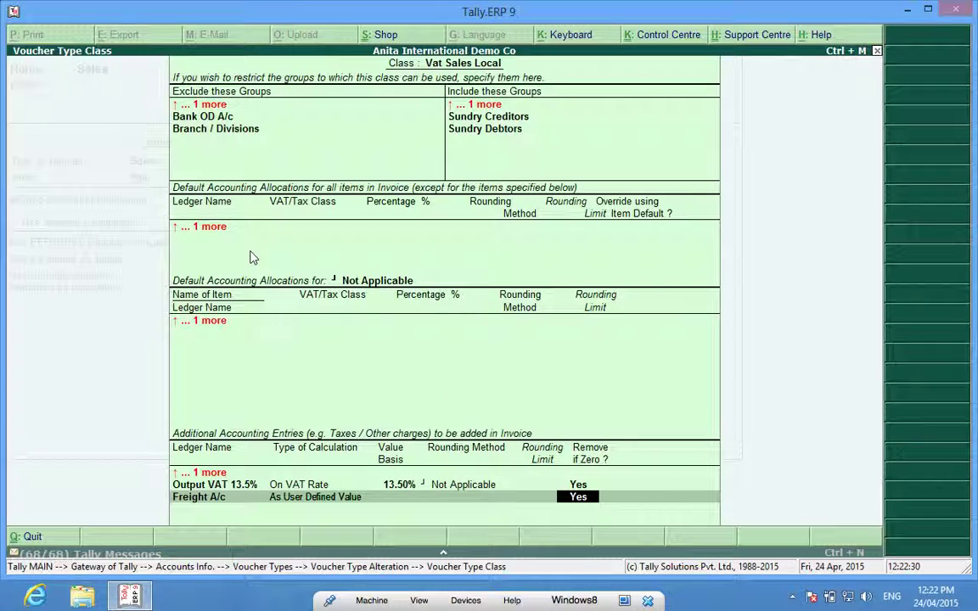
{"action": "key", "text": "Return"}
Save the Sales voucher type, reopen it, and add a second class 'VAT Clas with Labour Field'.
{"action": "key", "text": "Return"}
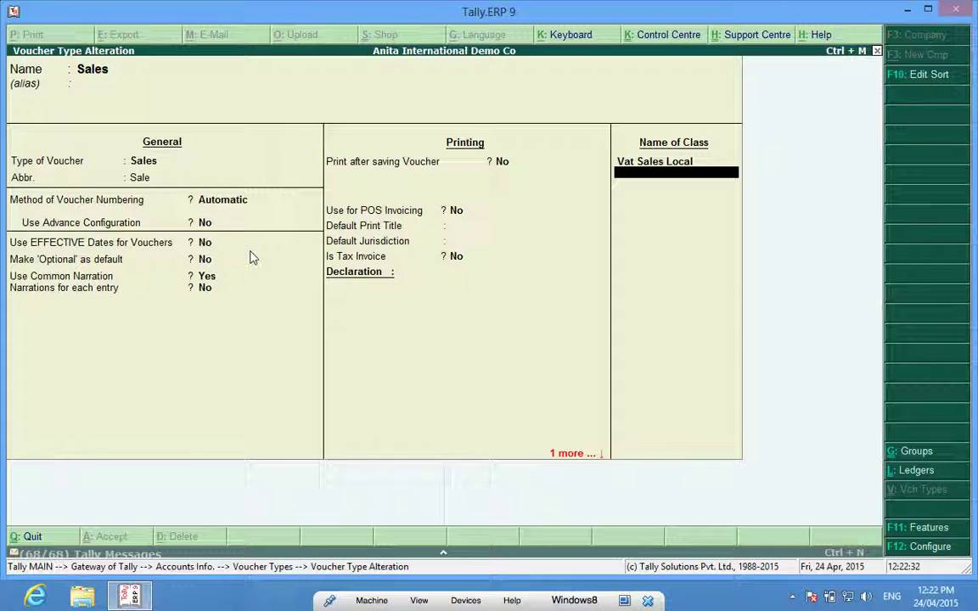
{"action": "key", "text": "Return"}
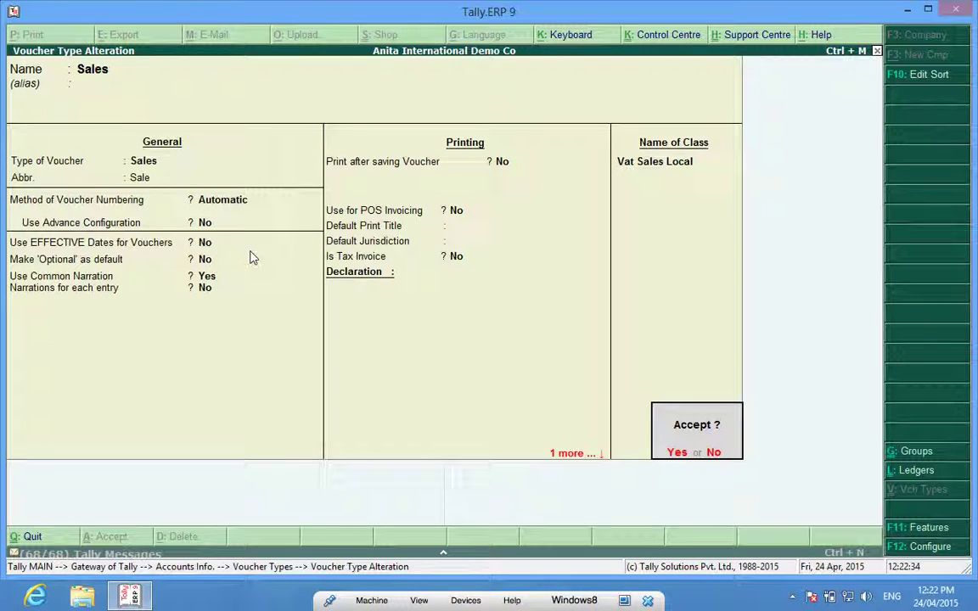
{"action": "key", "text": "Return"}
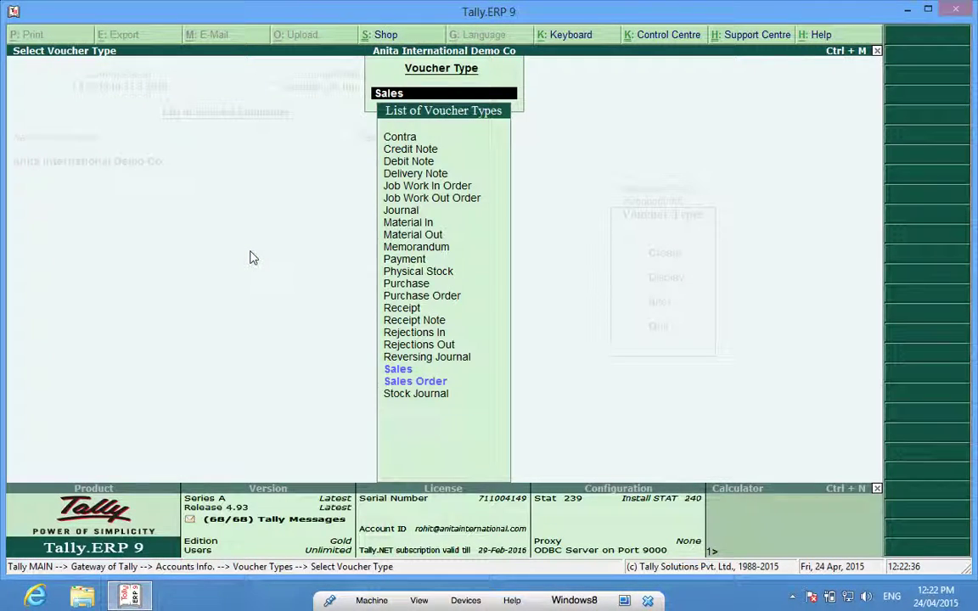
{"action": "key", "text": "Return"}
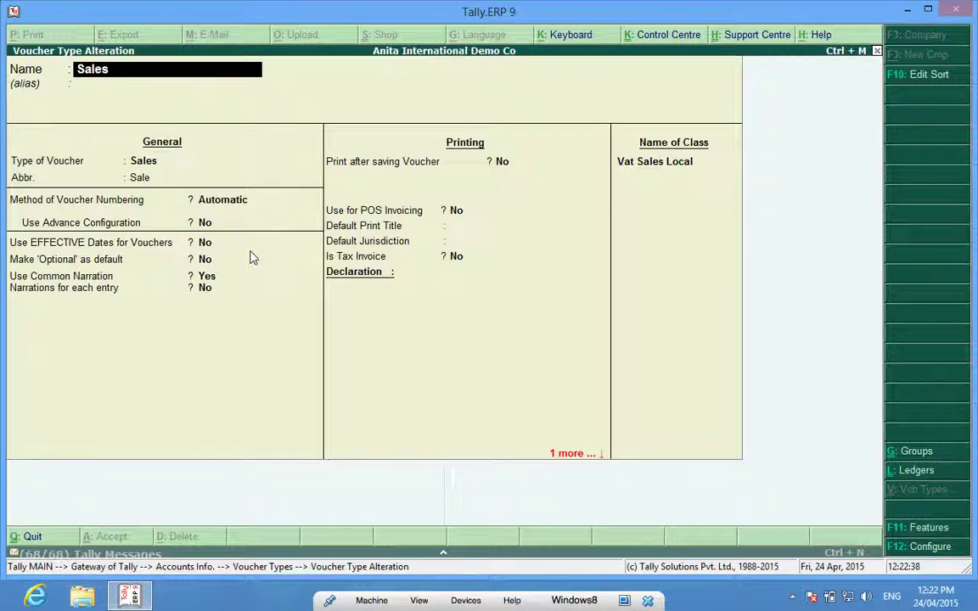
{"action": "left_click", "coordinate": [642, 163]}
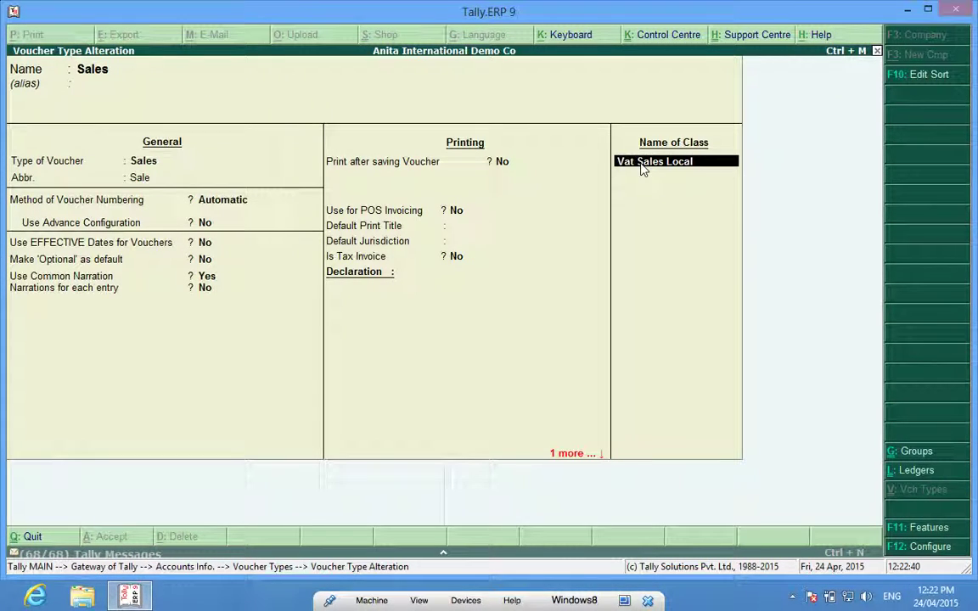
{"action": "key", "text": "Return"}
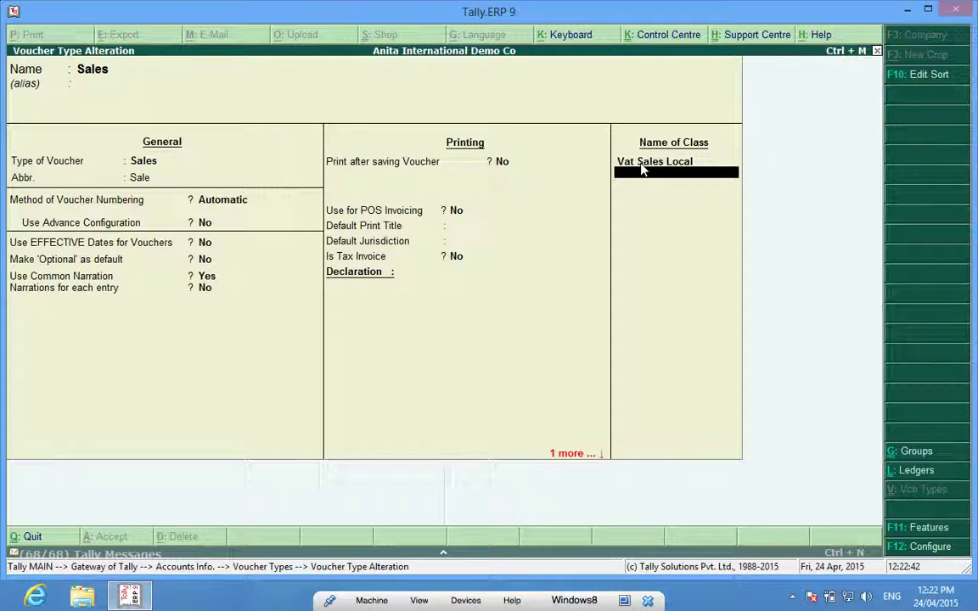
{"action": "type", "text": "VAT Sales with Labo"}
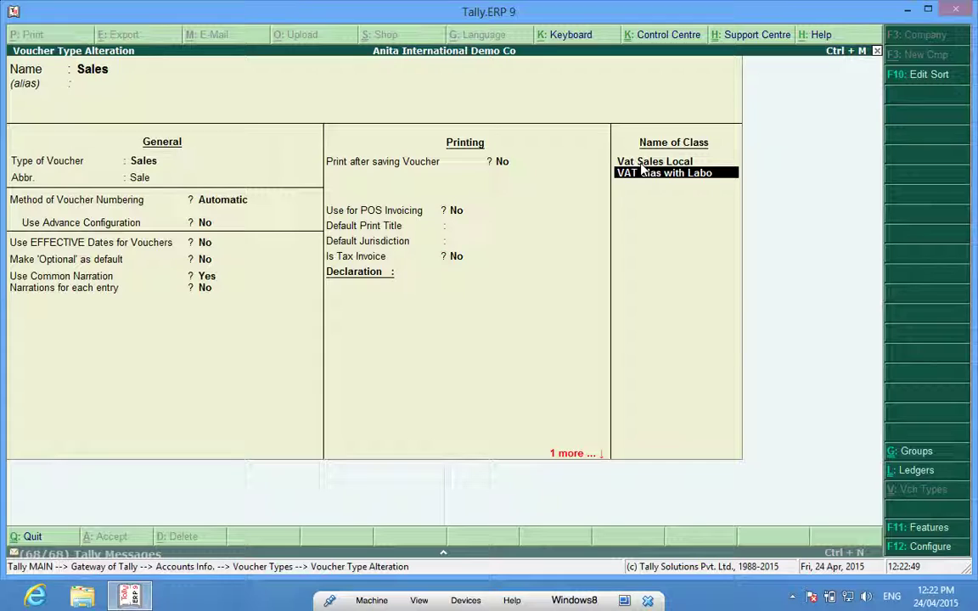
{"action": "type", "text": "ur Field"}
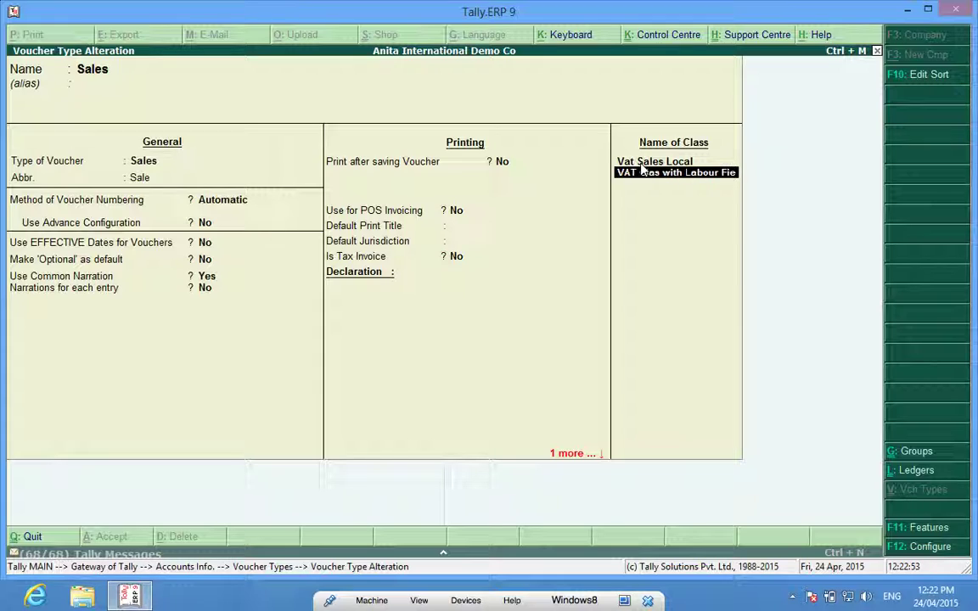
Allocate 100% of the new class to Sales 13.5% A/c, allowing item-default override.
{"action": "key", "text": "Return"}
{"action": "key", "text": "Return"}
{"action": "key", "text": "Return"}
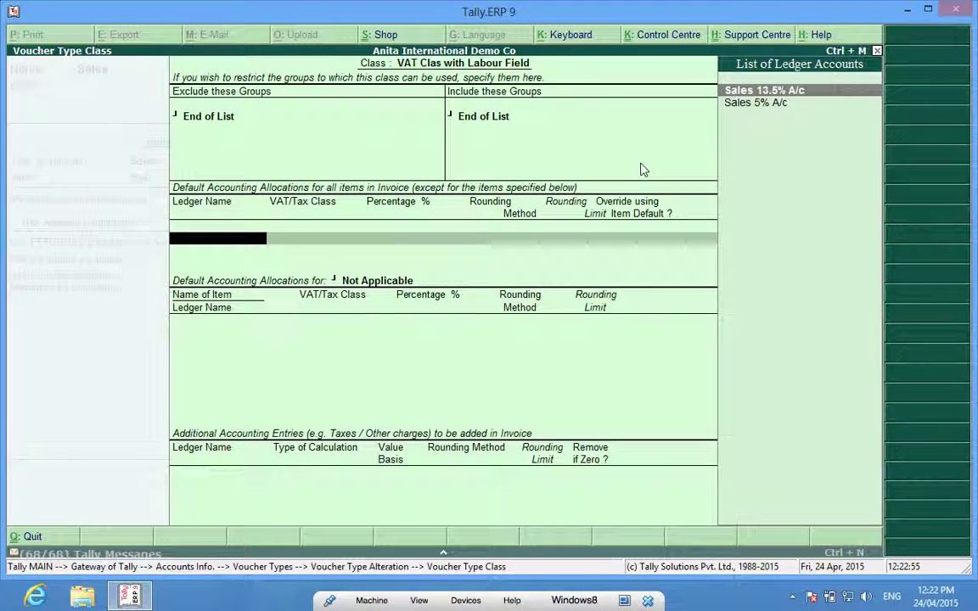
{"action": "key", "text": "Return"}
{"action": "key", "text": "Return"}
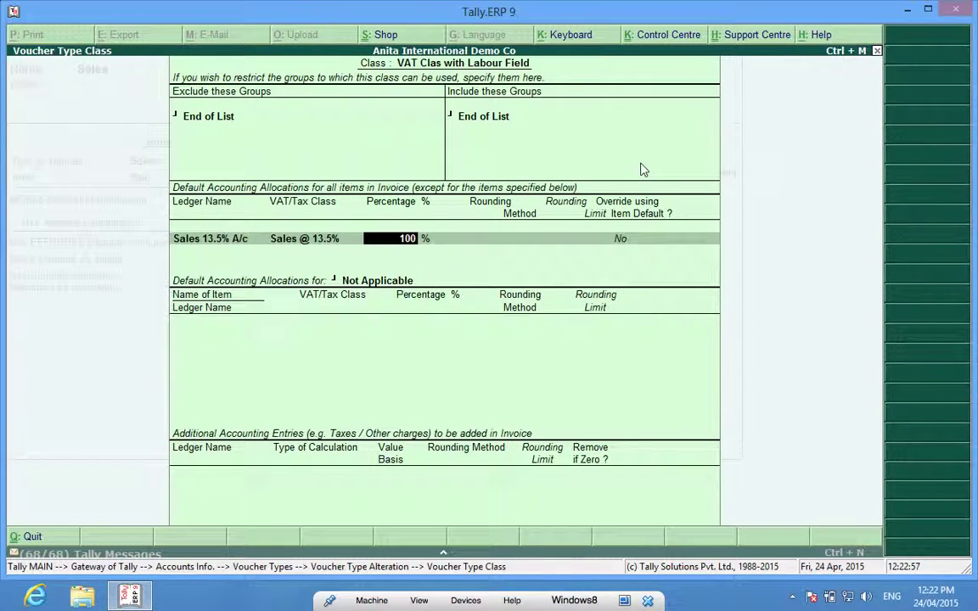
{"action": "key", "text": "Return"}
{"action": "type", "text": "y"}
{"action": "key", "text": "Return"}
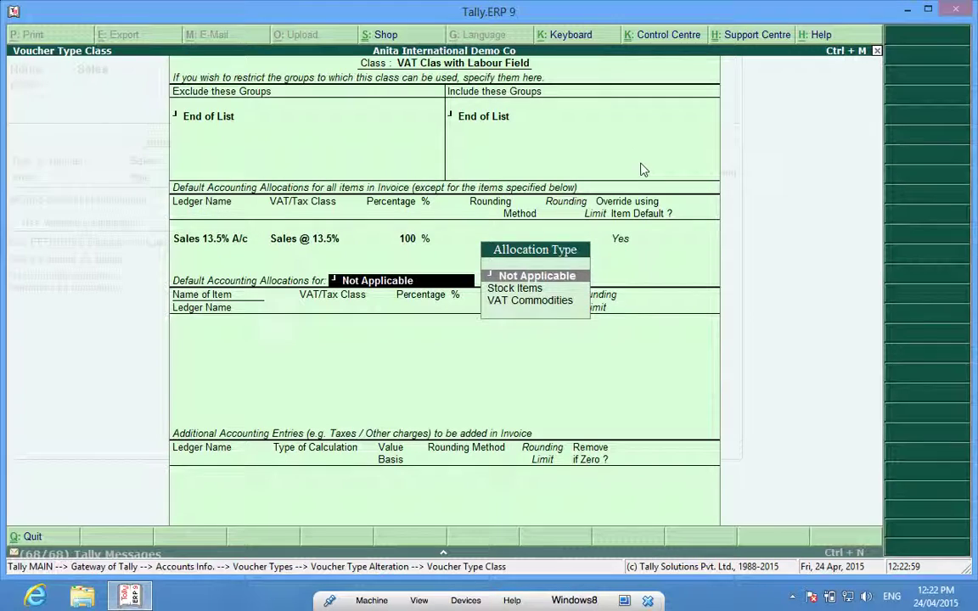
Add Output VAT 5% as an additional entry calculated On VAT Rate.
{"action": "key", "text": "Return"}
{"action": "type", "text": "O"}
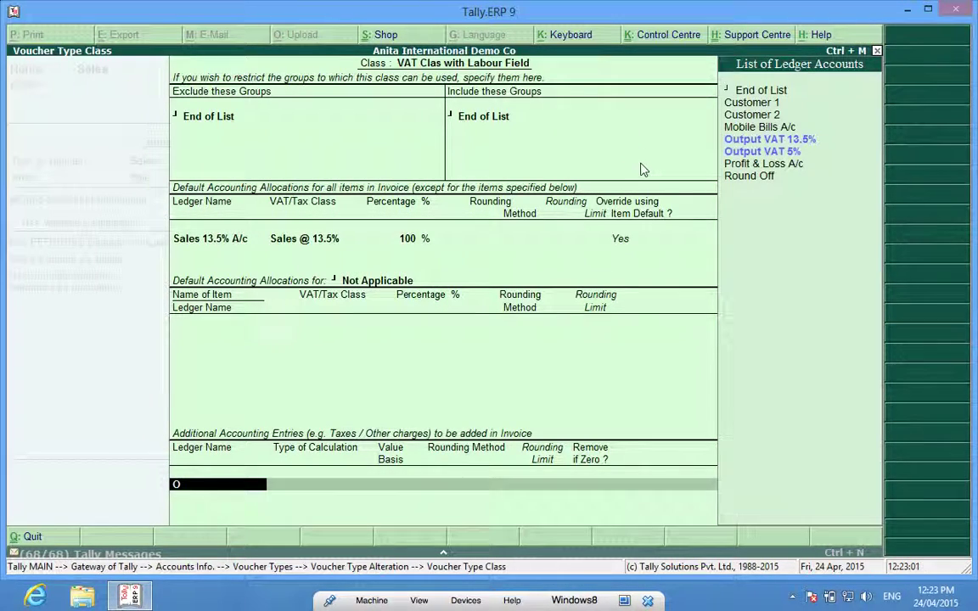
{"action": "key", "text": "Down"}
{"action": "key", "text": "Return"}
{"action": "key", "text": "Down"}
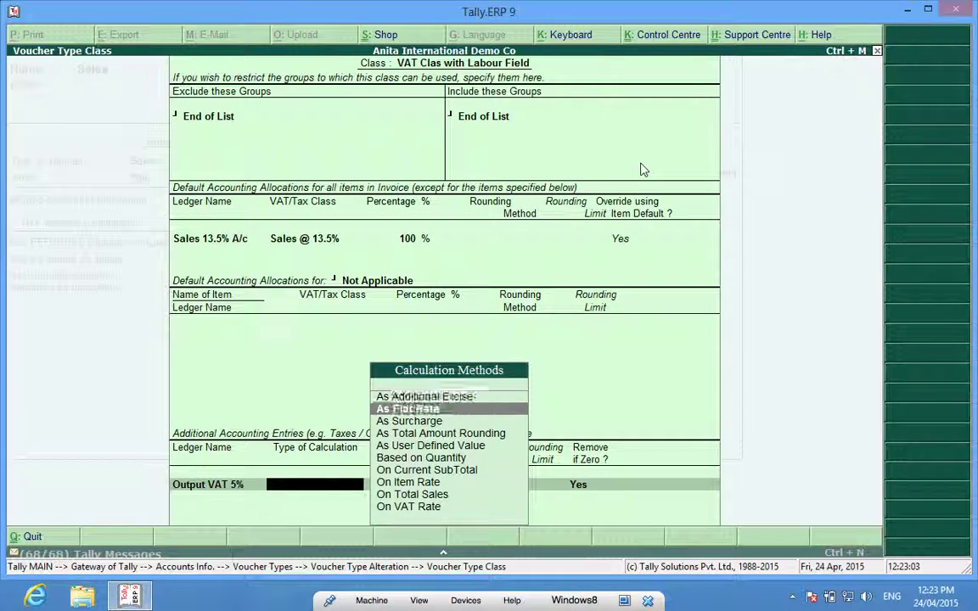
{"action": "key", "text": "Down"}
{"action": "key", "text": "Down"}
{"action": "key", "text": "Down"}
{"action": "key", "text": "Down"}
{"action": "key", "text": "Down"}
{"action": "key", "text": "Down"}
{"action": "key", "text": "Down"}
{"action": "key", "text": "Down"}
{"action": "key", "text": "Return"}
{"action": "key", "text": "Return"}
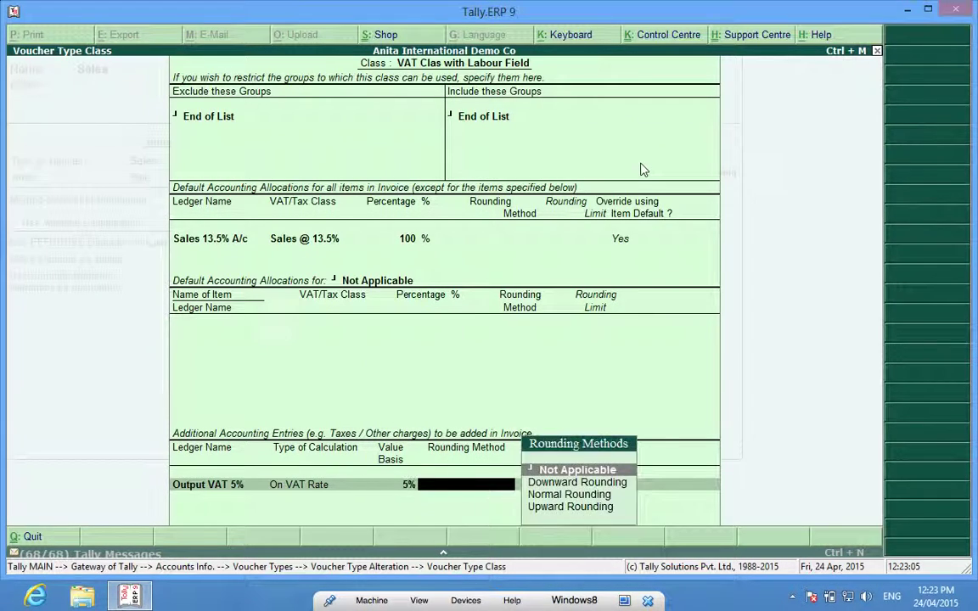
{"action": "key", "text": "Return"}
Add Output VAT 13.5% On VAT Rate and start a new ledger on the next row.
{"action": "key", "text": "Return"}
{"action": "type", "text": "O"}
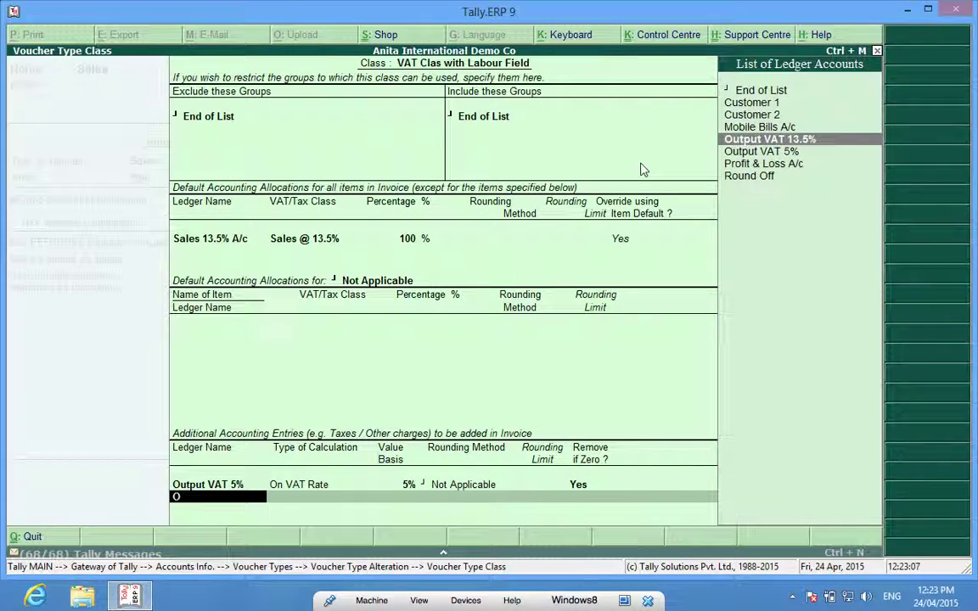
{"action": "key", "text": "Return"}
{"action": "key", "text": "Down"}
{"action": "key", "text": "Down"}
{"action": "key", "text": "Down"}
{"action": "key", "text": "Down"}
{"action": "key", "text": "Down"}
{"action": "key", "text": "Down"}
{"action": "key", "text": "Down"}
{"action": "key", "text": "Down"}
{"action": "key", "text": "Down"}
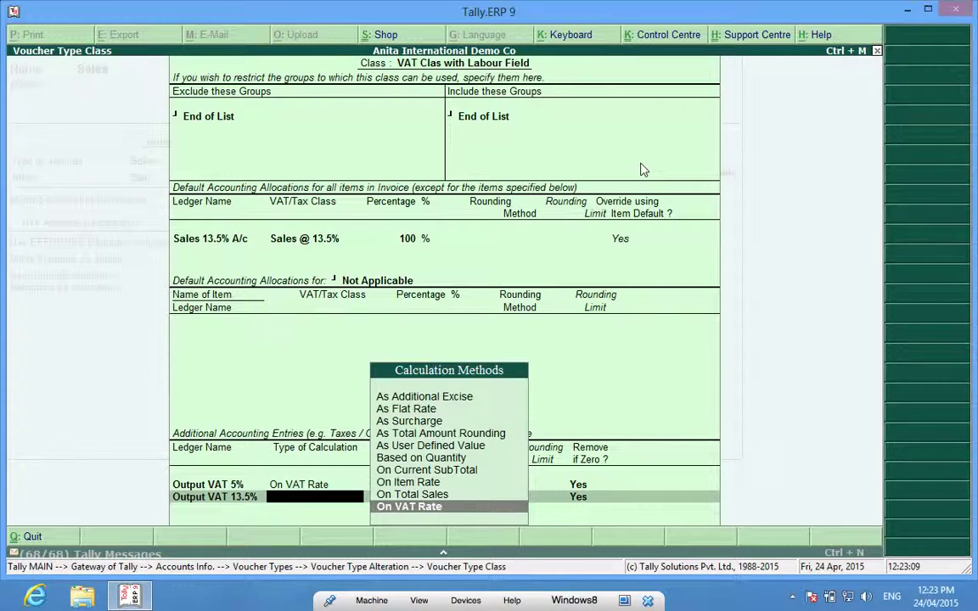
{"action": "key", "text": "Return"}
{"action": "key", "text": "Return"}
{"action": "key", "text": "Return"}
{"action": "key", "text": "Return"}
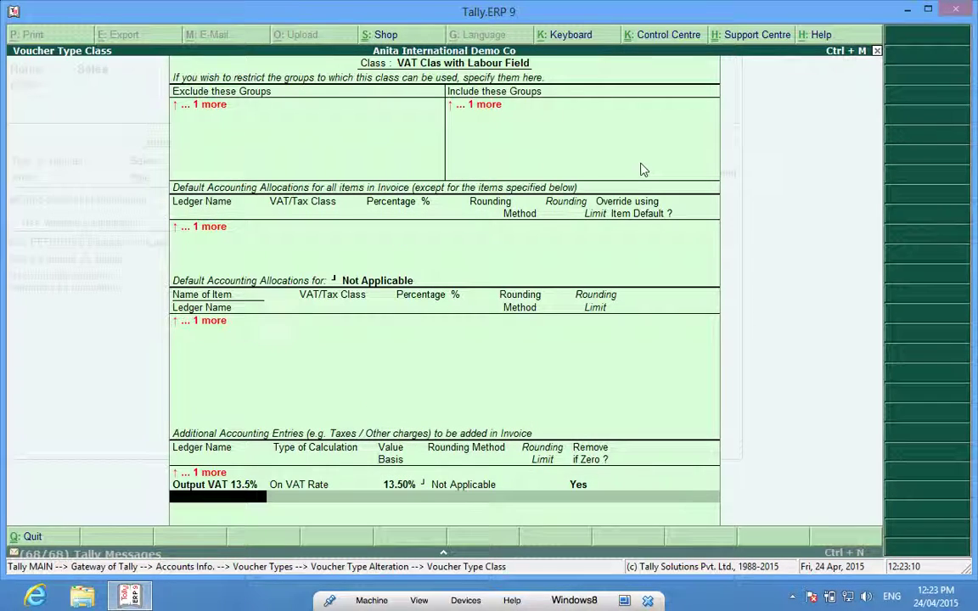
{"action": "key", "text": "alt+c"}
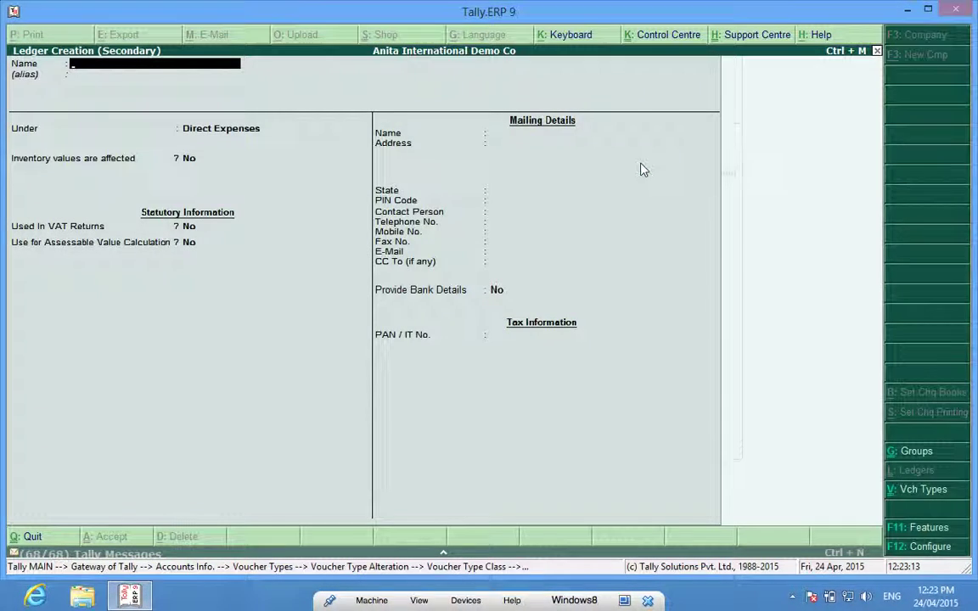
Create Labour A/c under Direct Expenses, add it As User Defined Value, and save back to the Gateway.
{"action": "type", "text": "Labour A/c"}
{"action": "key", "text": "Return"}
{"action": "key", "text": "Return"}
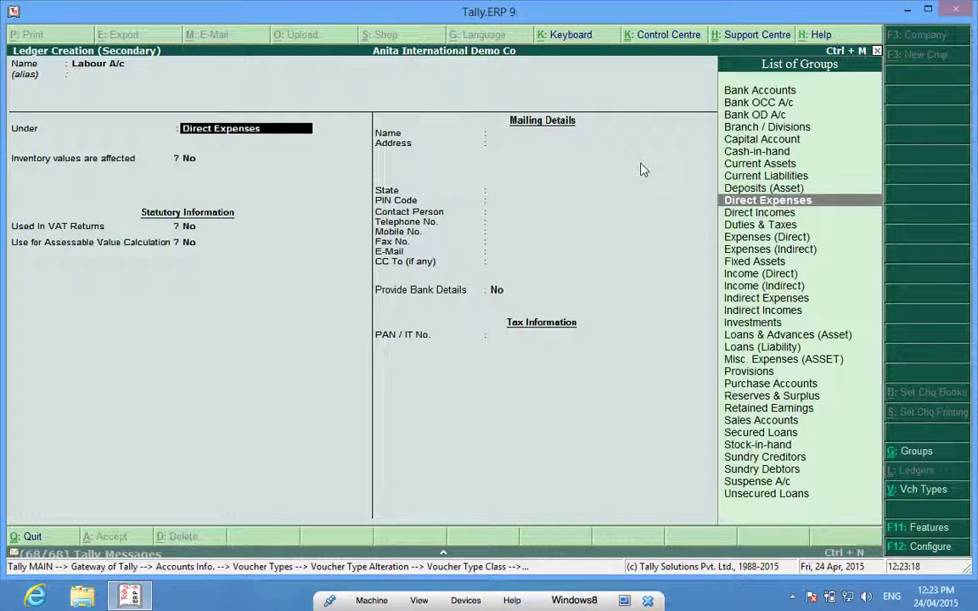
{"action": "key", "text": "ctrl+a"}
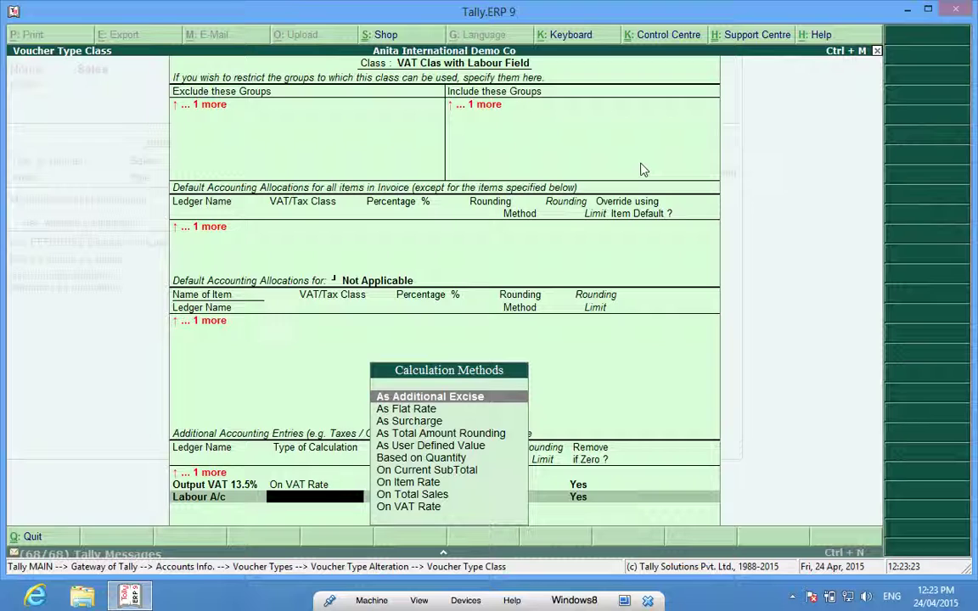
{"action": "key", "text": "Down"}
{"action": "key", "text": "Down"}
{"action": "key", "text": "Down"}
{"action": "key", "text": "Down"}
{"action": "key", "text": "Return"}
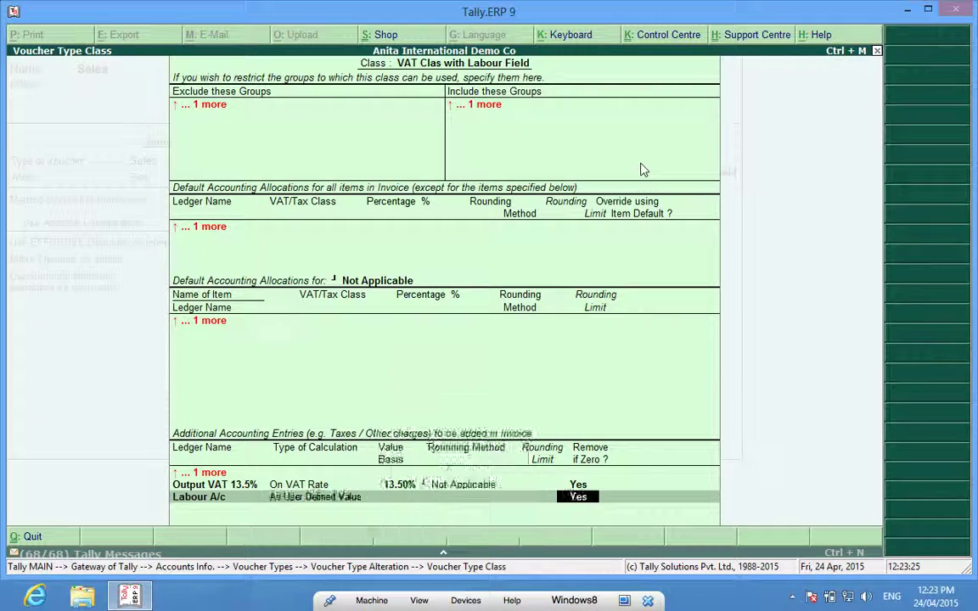
{"action": "key", "text": "Return"}
{"action": "key", "text": "Return"}
{"action": "key", "text": "Return"}
{"action": "key", "text": "Return"}
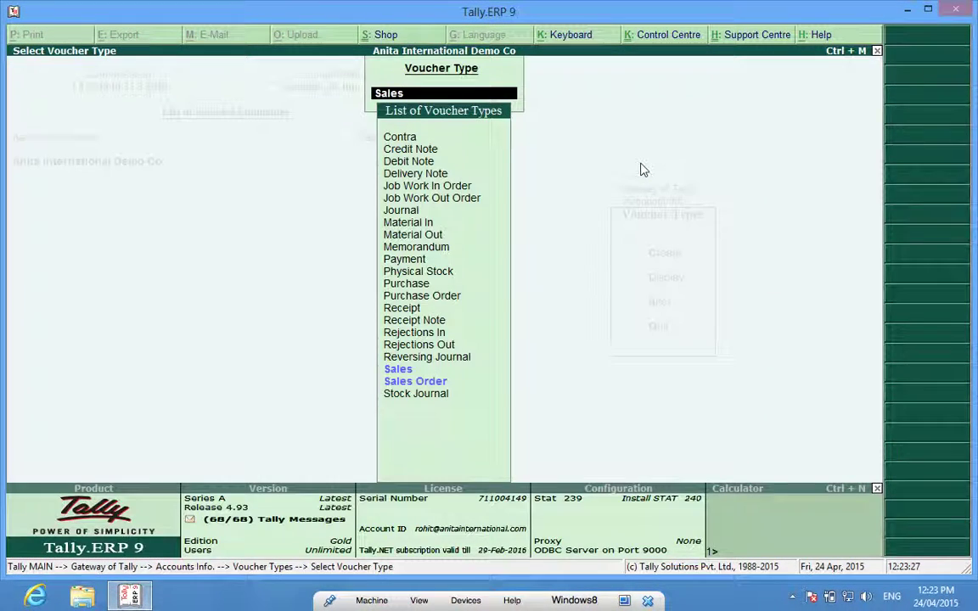
{"action": "key", "text": "Escape"}
{"action": "key", "text": "Escape"}
{"action": "key", "text": "Escape"}
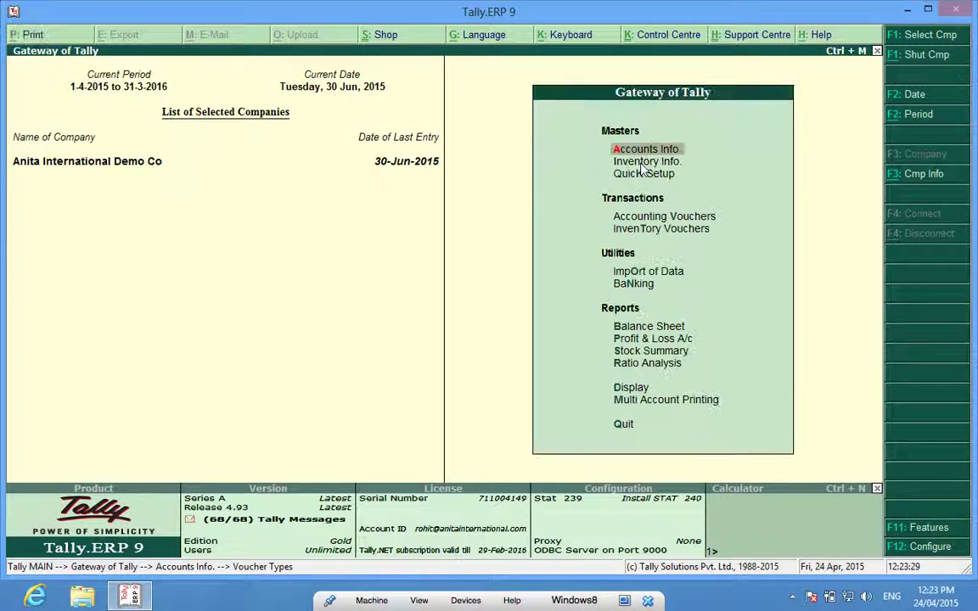
Start a Sales voucher in Accounting Vouchers using the VAT Clas with Labour Field class.
{"action": "key", "text": "Down"}
{"action": "key", "text": "Down"}
{"action": "key", "text": "Down"}
{"action": "key", "text": "Down"}
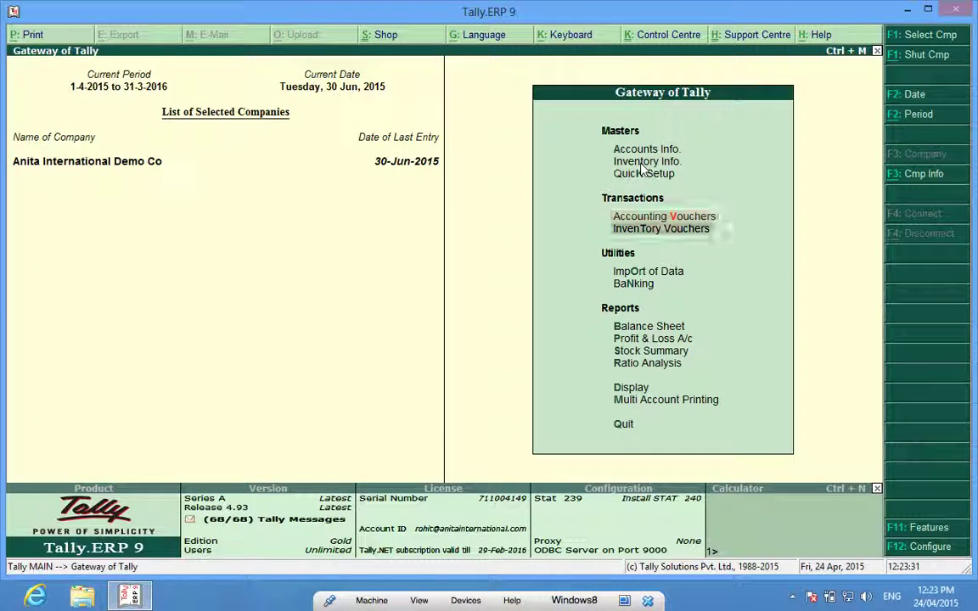
{"action": "key", "text": "Up"}
{"action": "key", "text": "Return"}
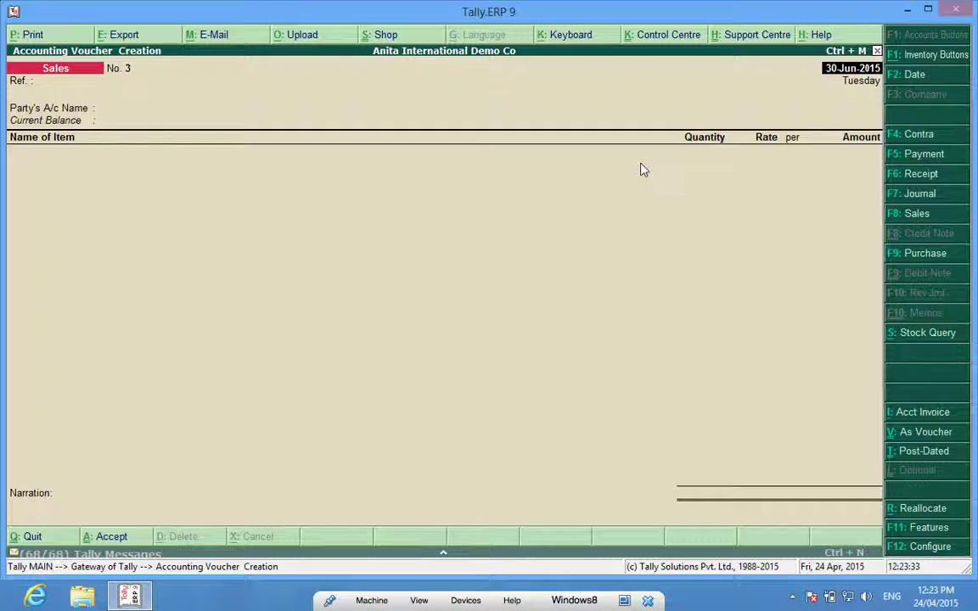
{"action": "left_click", "coordinate": [915, 219]}
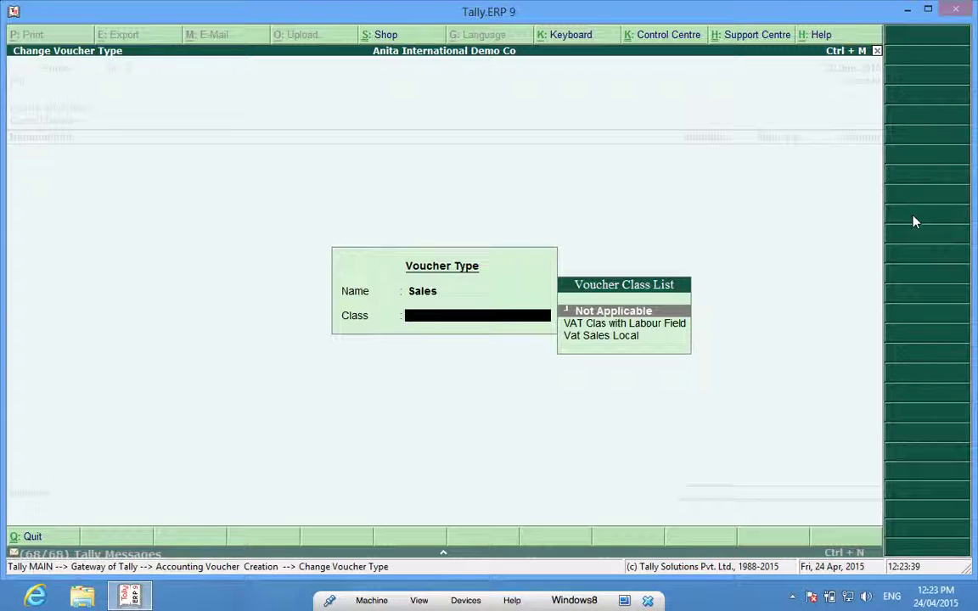
{"action": "key", "text": "Down"}
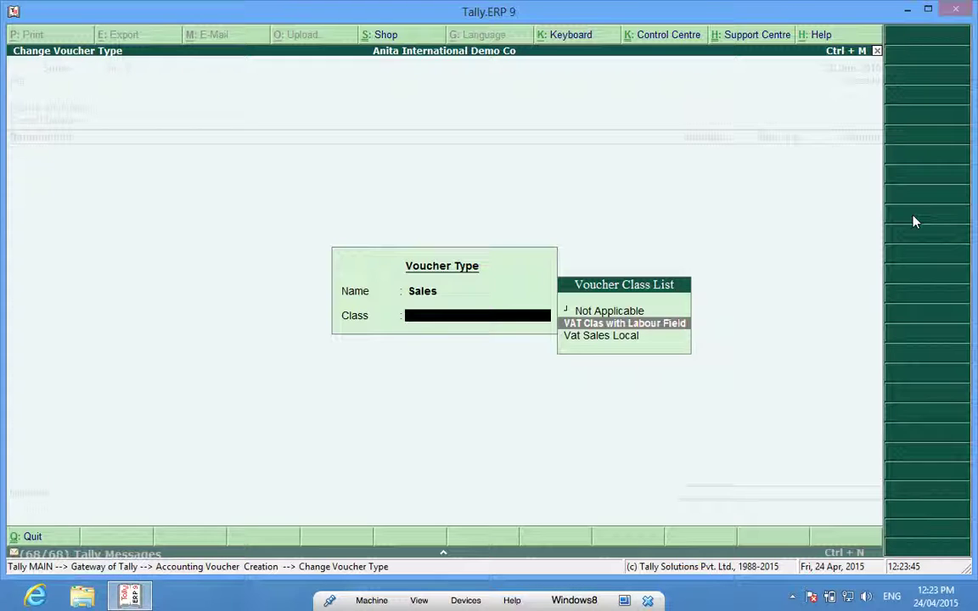
{"action": "key", "text": "Return"}
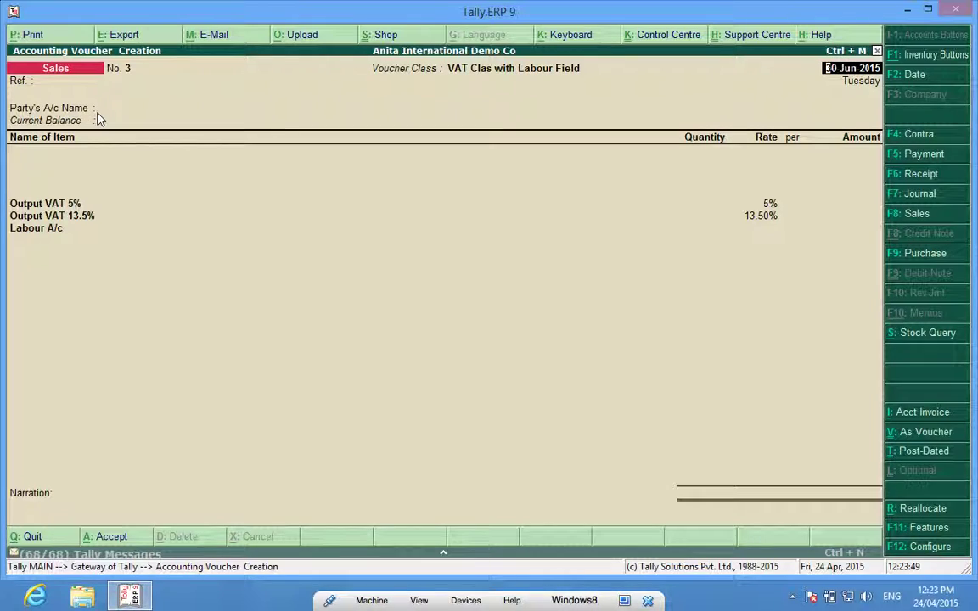
Select Customer 1 as the party and add 10 nos of Item 13.5% at 120.00.
{"action": "key", "text": "Return"}
{"action": "key", "text": "Down"}
{"action": "key", "text": "Return"}
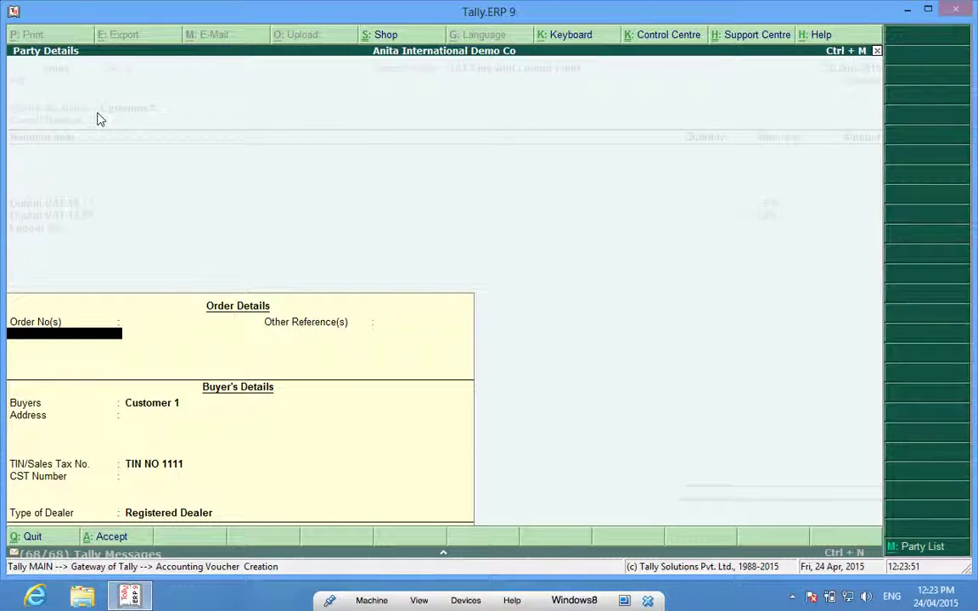
{"action": "key", "text": "ctrl+a"}
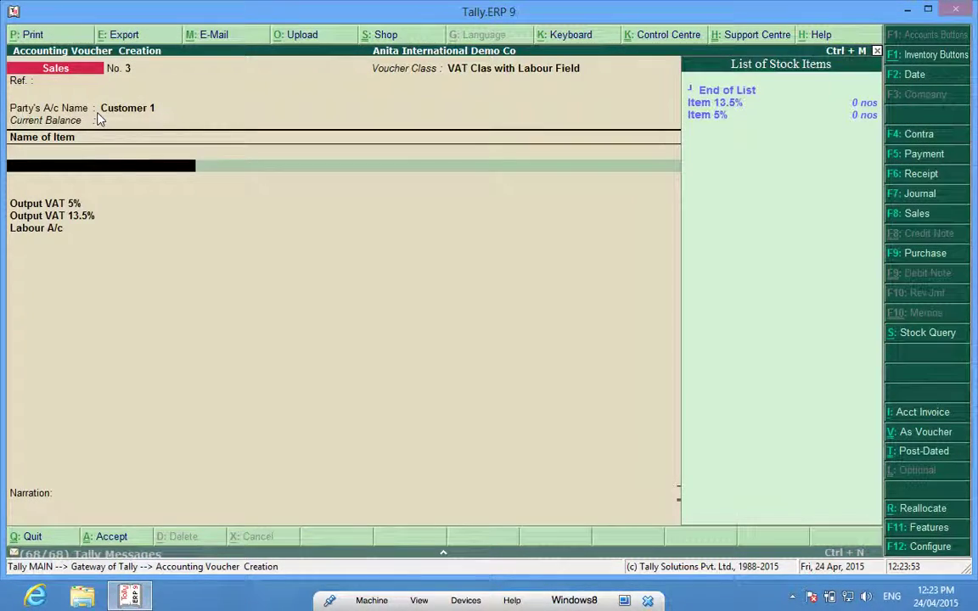
{"action": "key", "text": "Down"}
{"action": "key", "text": "Return"}
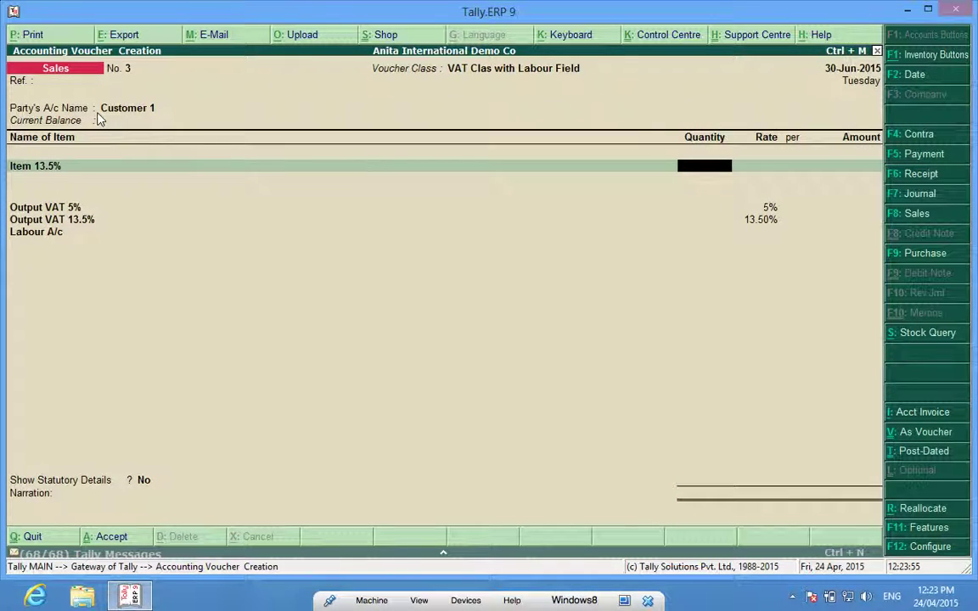
{"action": "type", "text": "10"}
{"action": "key", "text": "Return"}
{"action": "key", "text": "Return"}
{"action": "key", "text": "Return"}
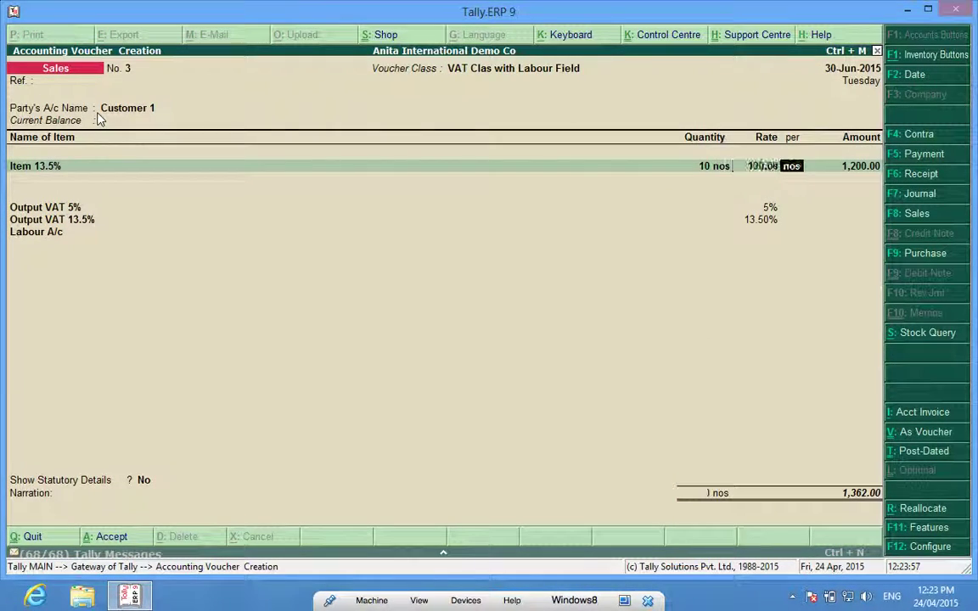
{"action": "key", "text": "Return"}
{"action": "key", "text": "Return"}
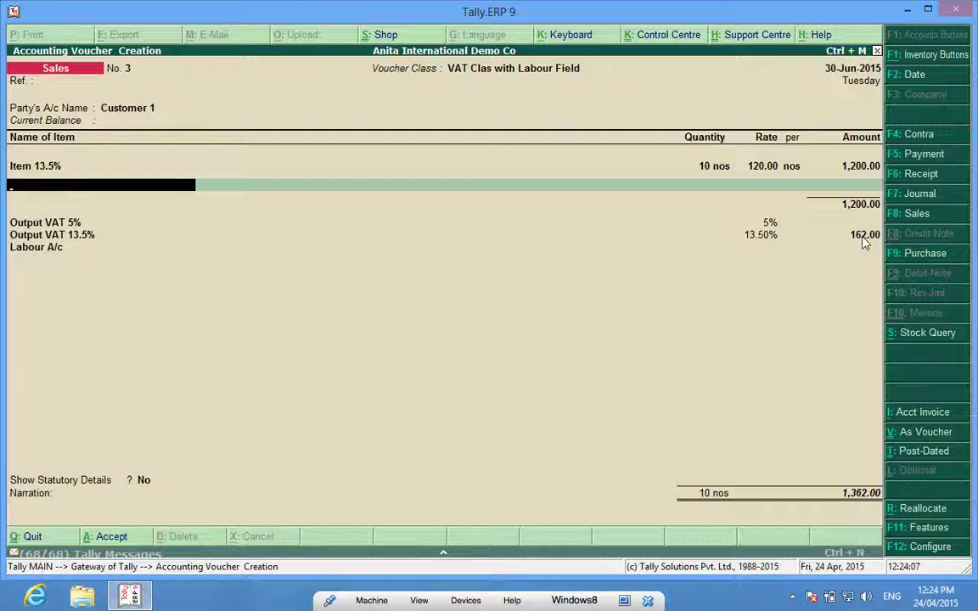
Enter a Labour A/c charge of 10.00, keep Statutory Details at No, and skip narration.
{"action": "key", "text": "Return"}
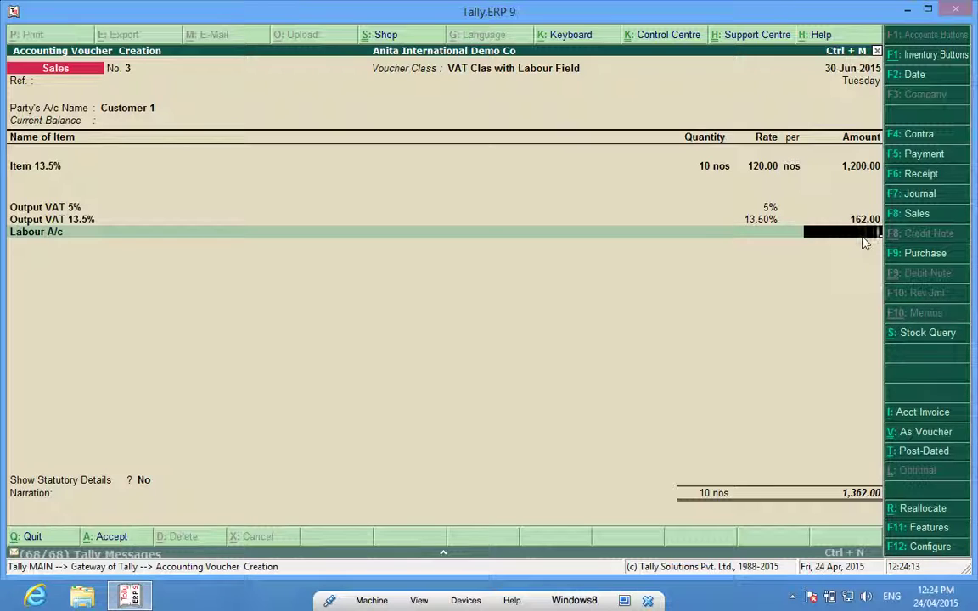
{"action": "type", "text": "10"}
{"action": "key", "text": "Return"}
{"action": "key", "text": "Return"}
{"action": "key", "text": "Return"}
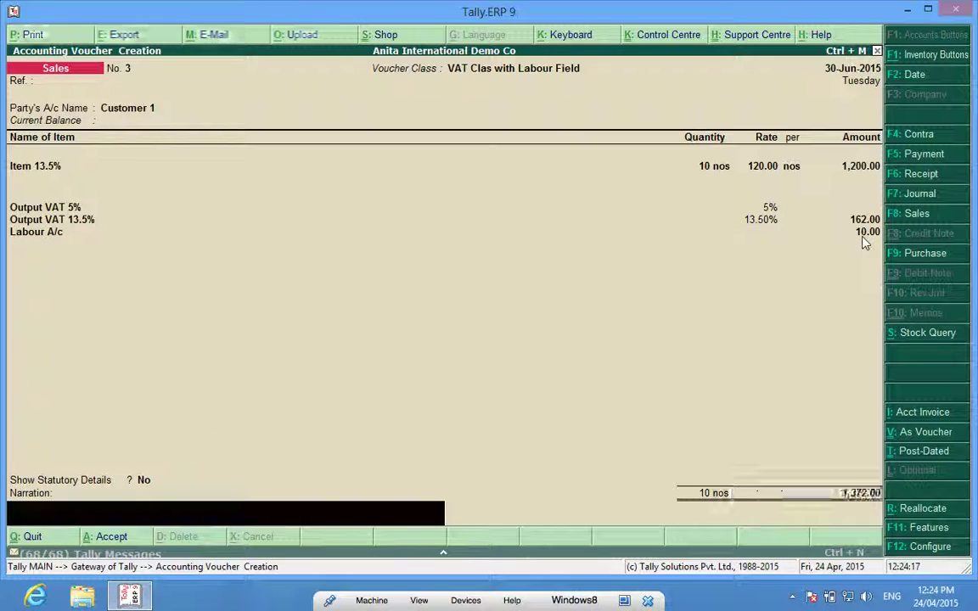
{"action": "key", "text": "Return"}
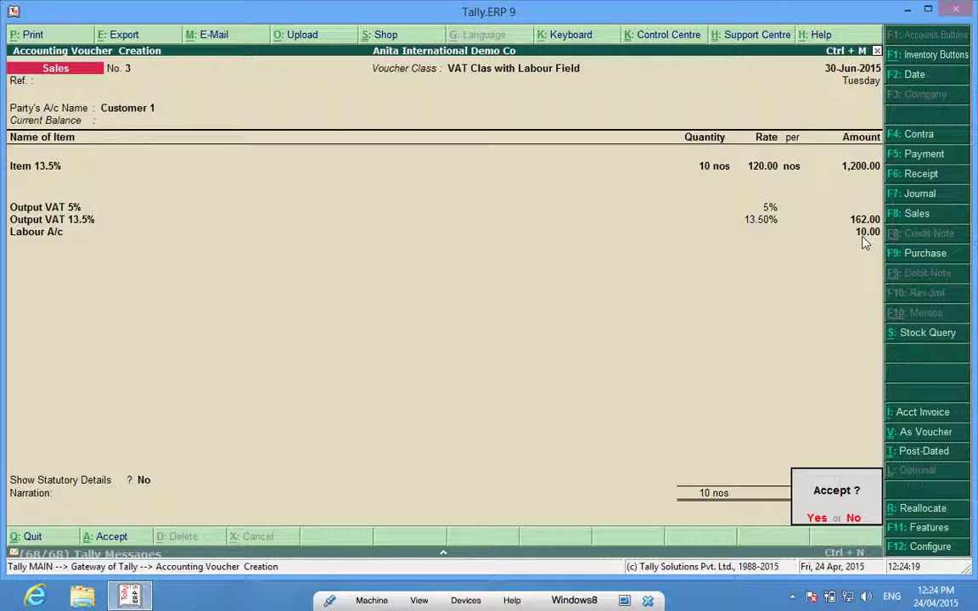
{"action": "key", "text": "Return"}
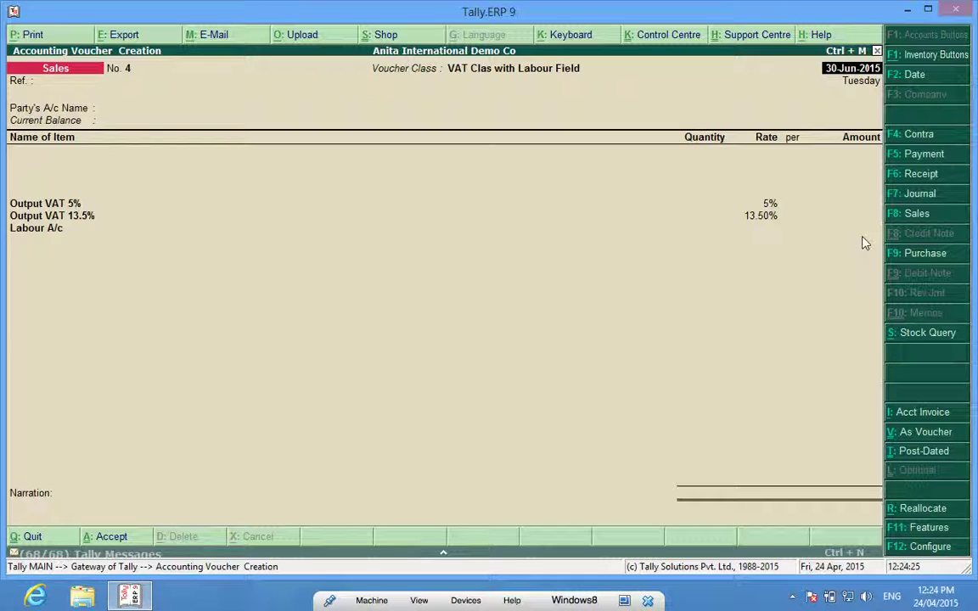
Switch the next sales voucher to the Vat Sales Local class using F8.
{"action": "key", "text": "F8"}
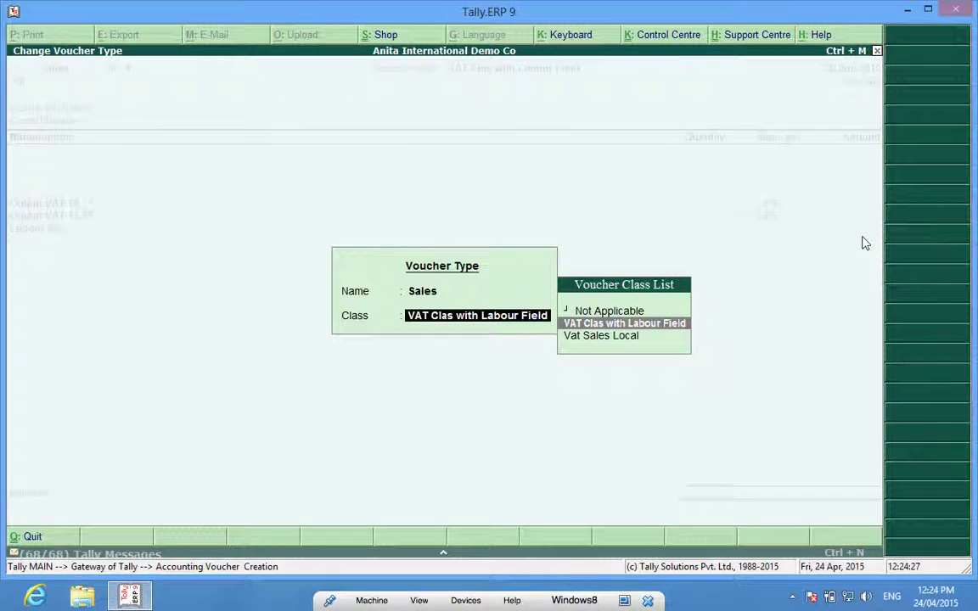
{"action": "key", "text": "Down"}
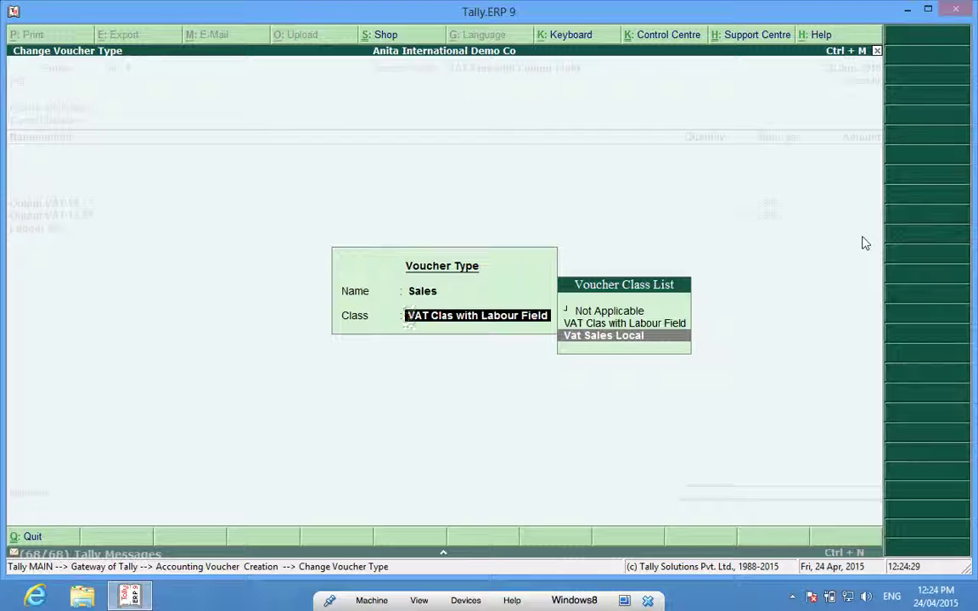
{"action": "key", "text": "Return"}
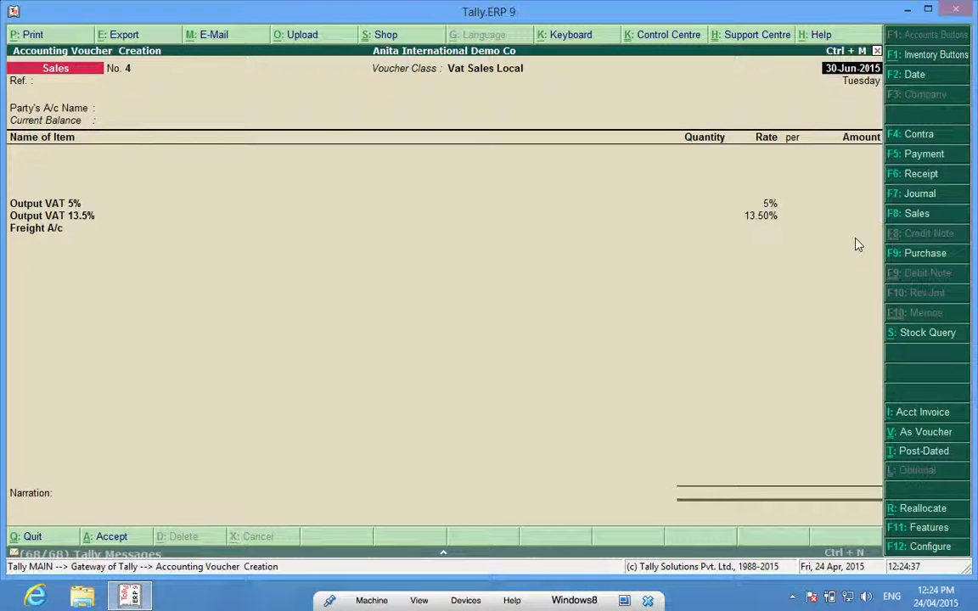
{"action": "key", "text": "Escape"}
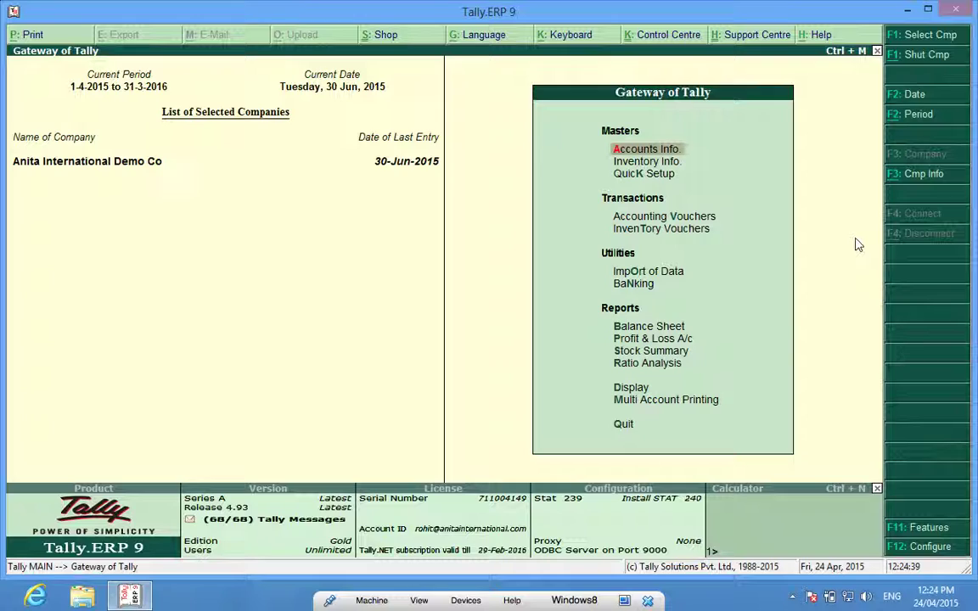